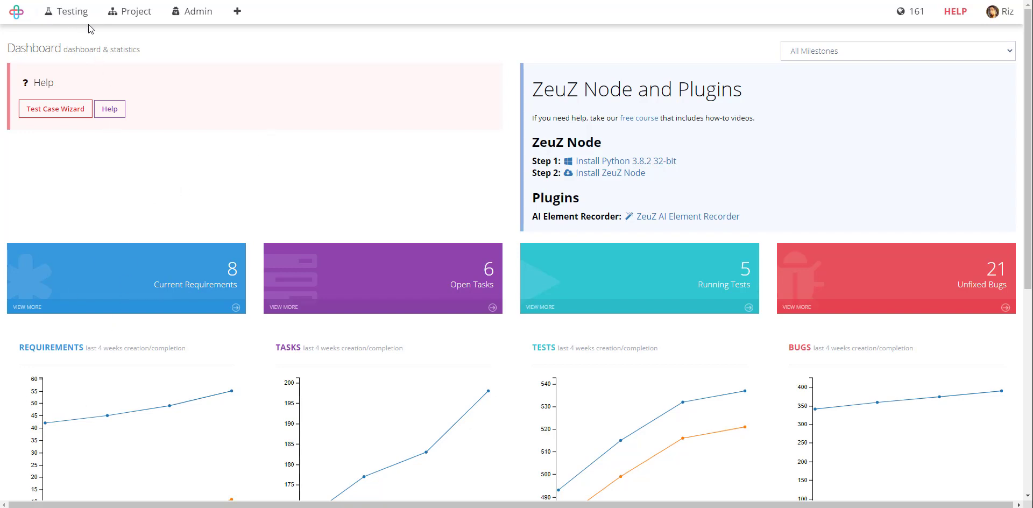
- Open the test case search page and check the folder criterion applied to the list
click(72, 16)
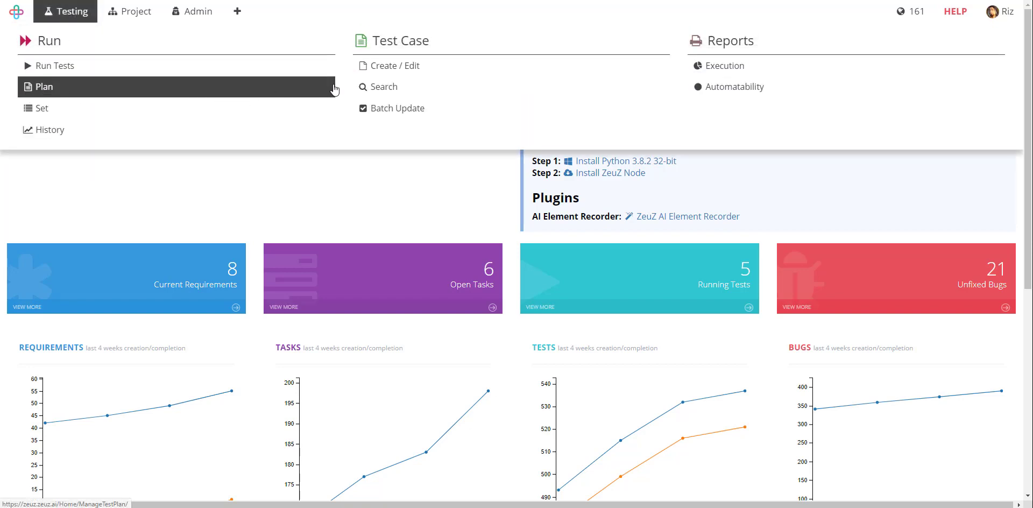
click(383, 87)
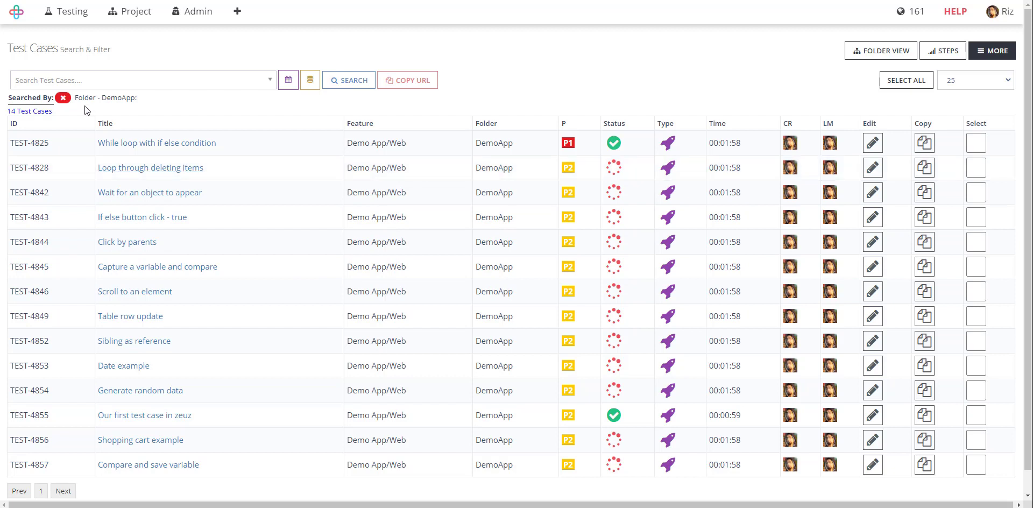
drag(78, 97, 156, 100)
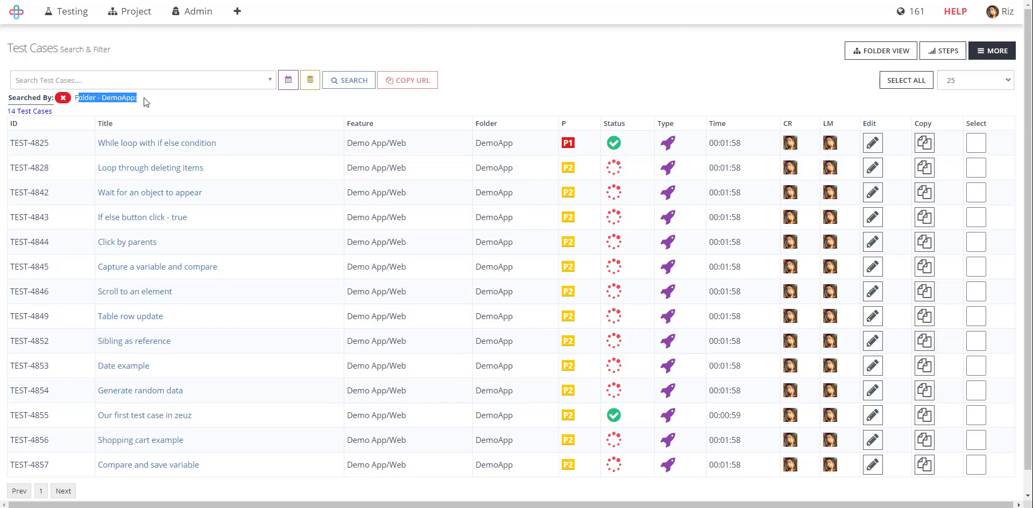
click(182, 111)
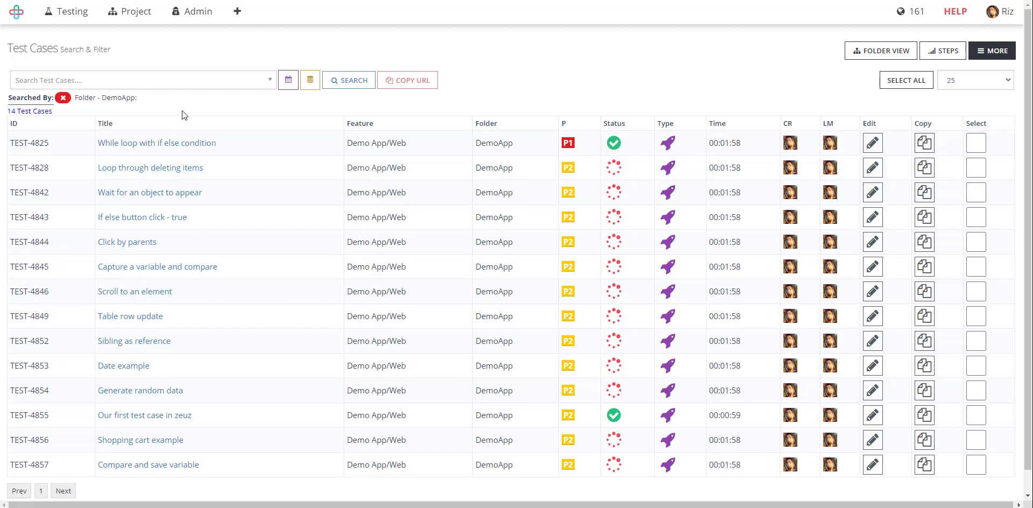
- Examine the filter keywords offered for searching test cases
click(129, 80)
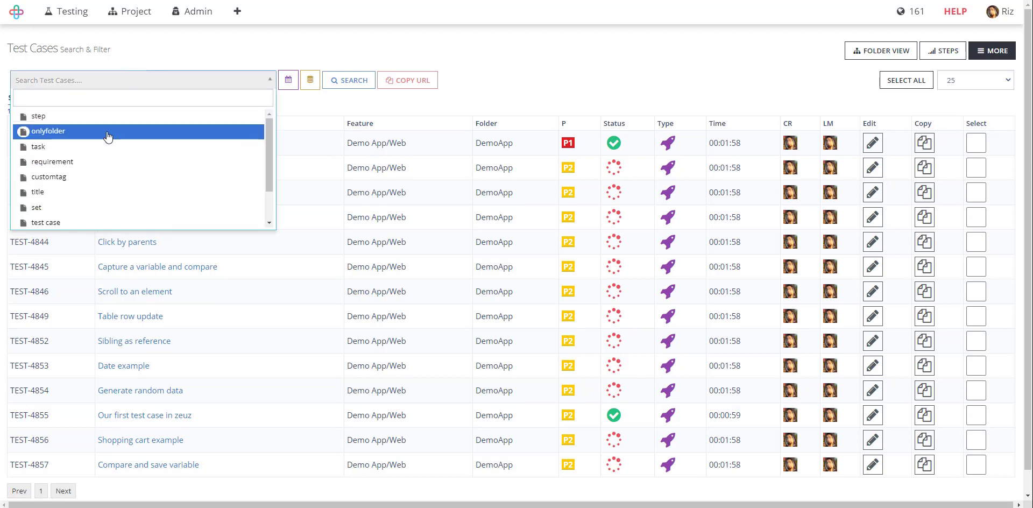
scroll(102, 156, down, 2)
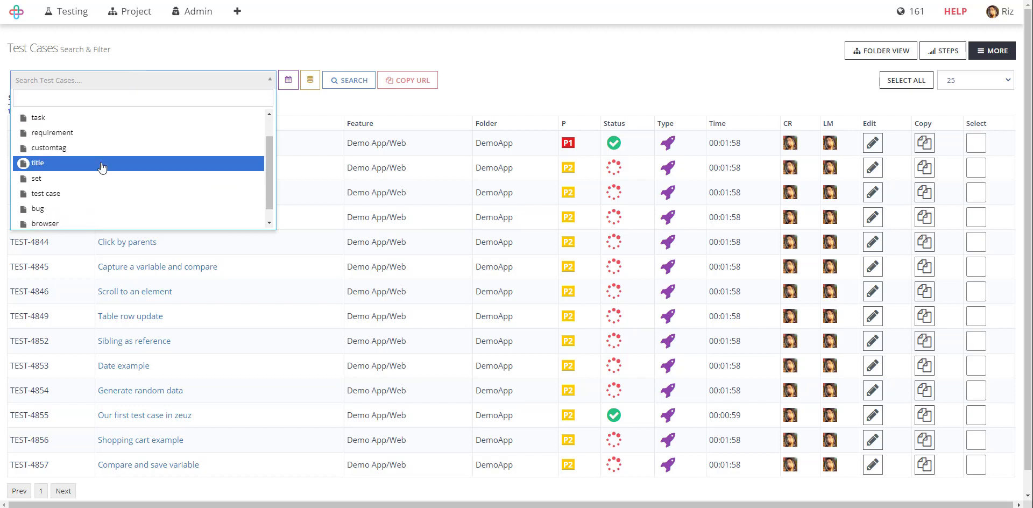
scroll(96, 178, down, 2)
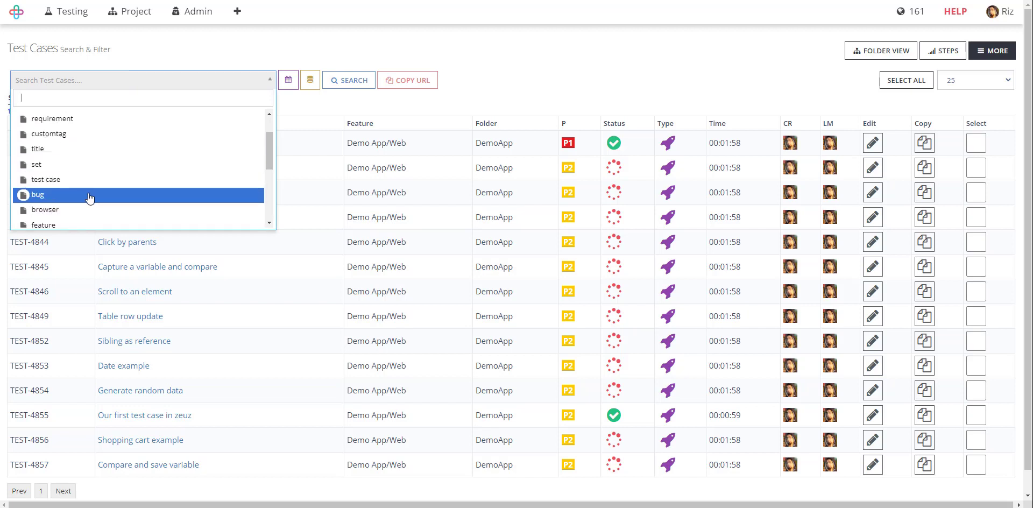
scroll(90, 198, down, 2)
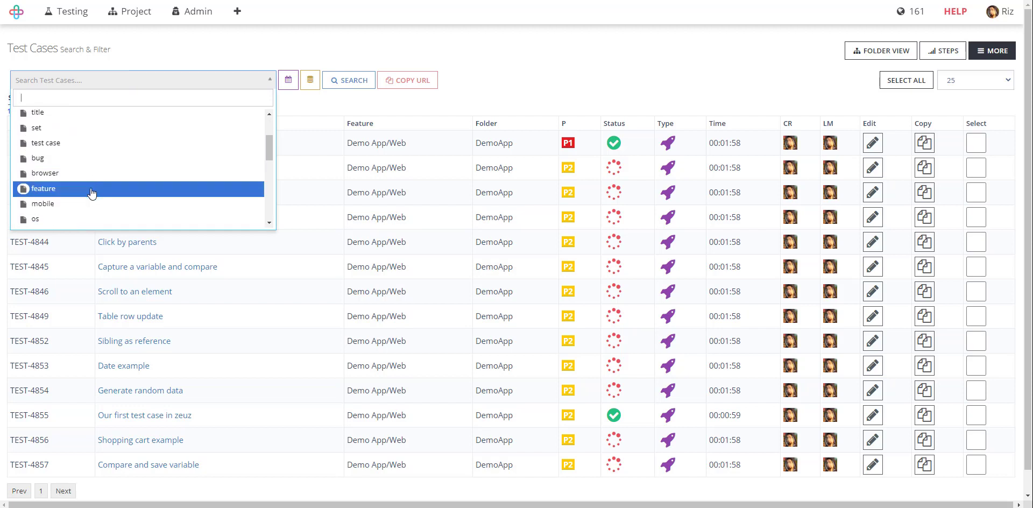
scroll(91, 200, down, 3)
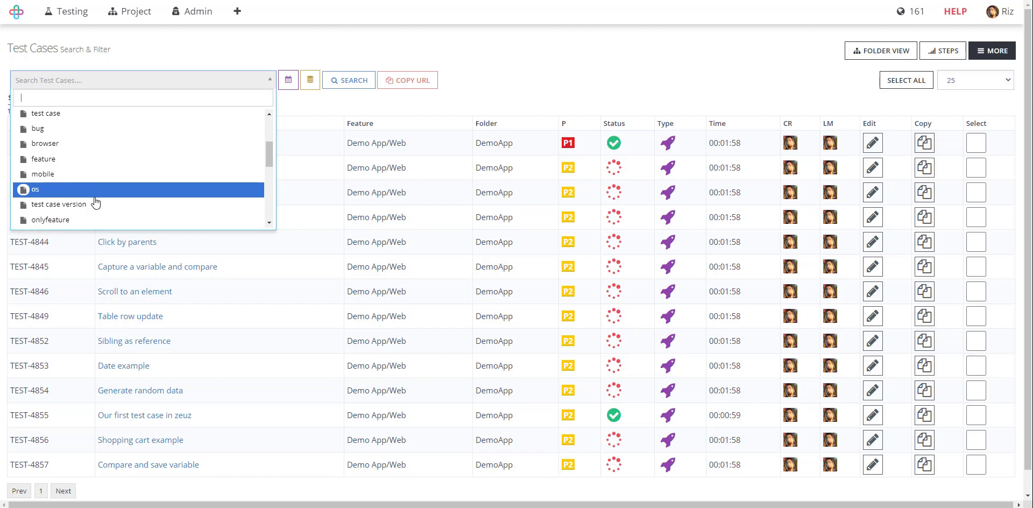
scroll(96, 203, down, 1)
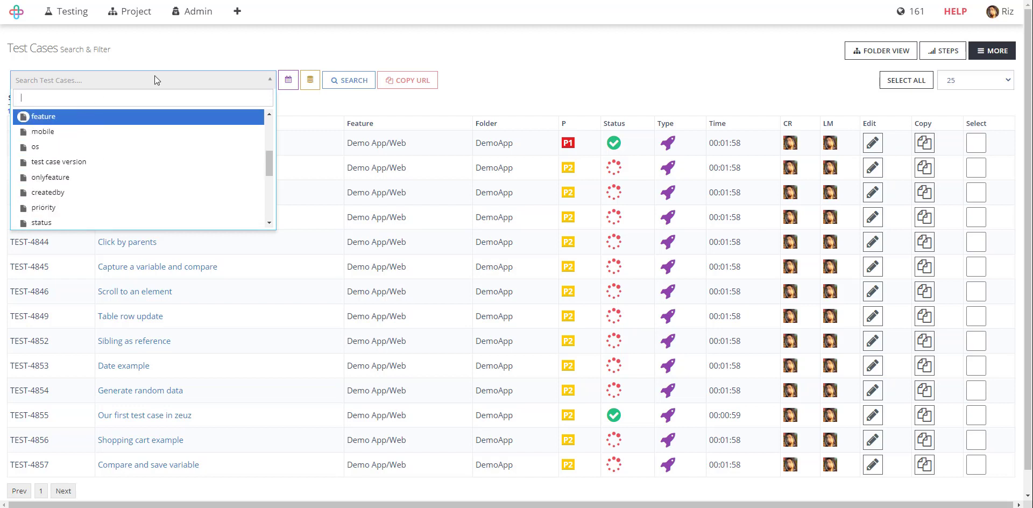
click(323, 39)
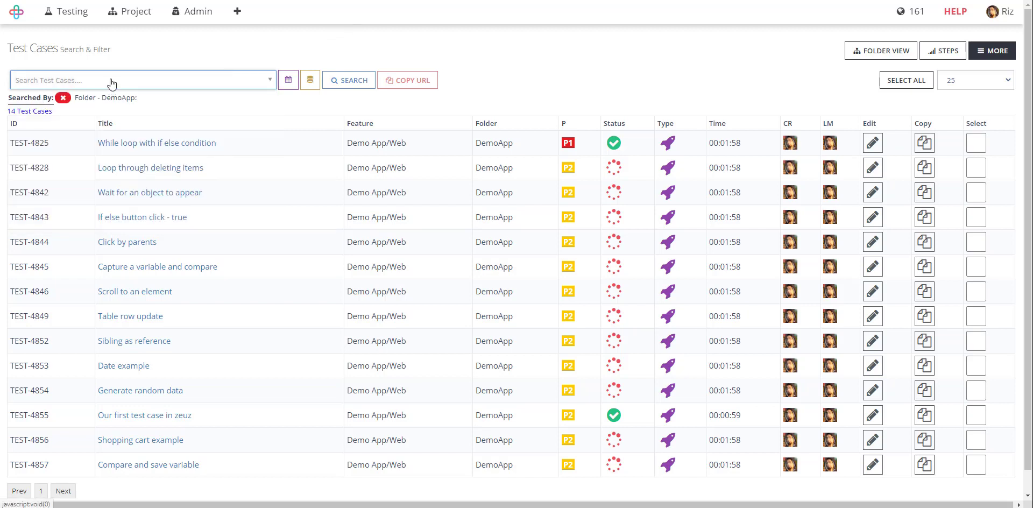
click(65, 82)
text(@)
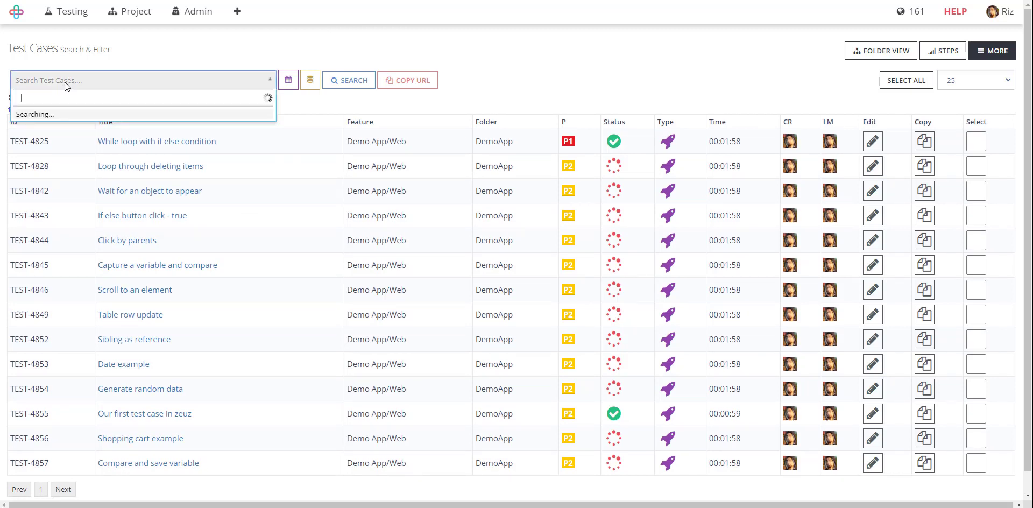
text(fold)
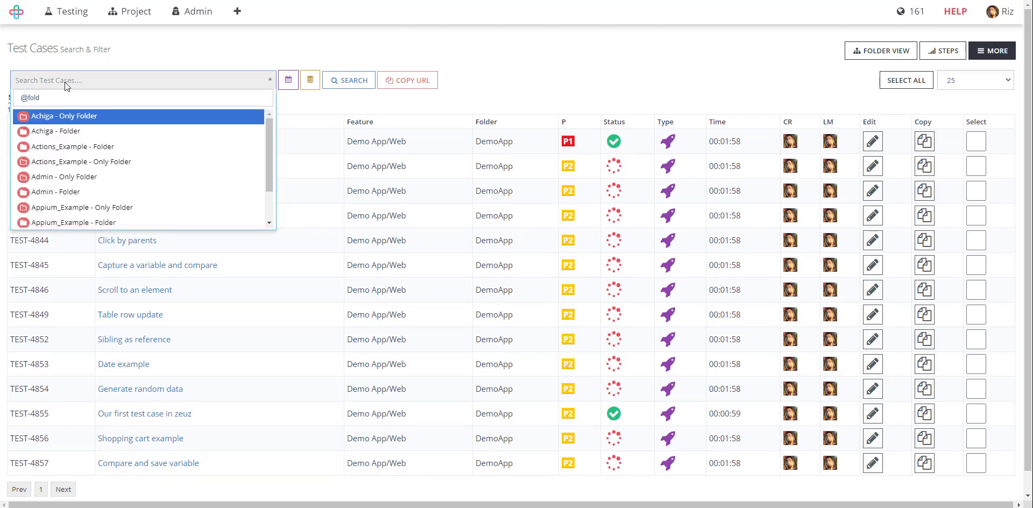
text(er)
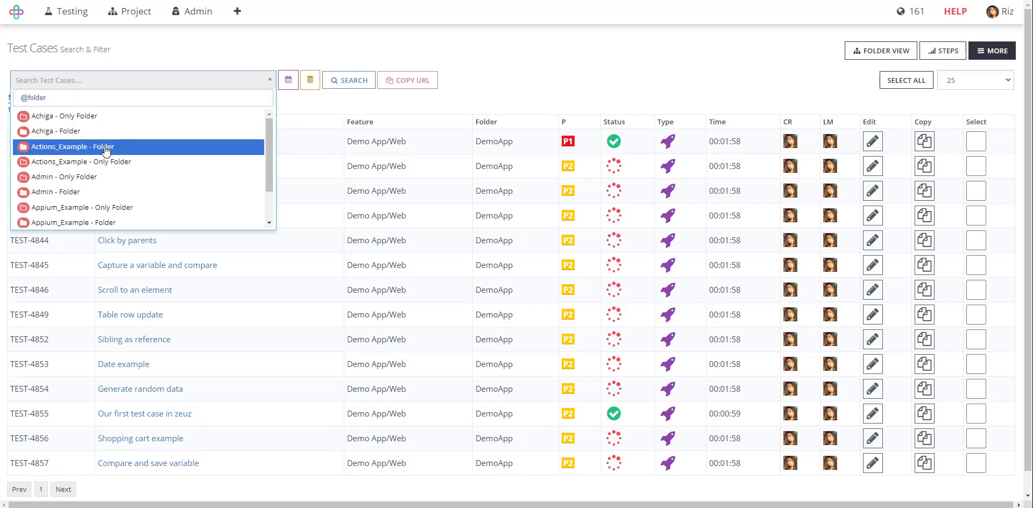
scroll(104, 170, down, 1)
scroll(104, 169, down, 1)
scroll(103, 165, up, 1)
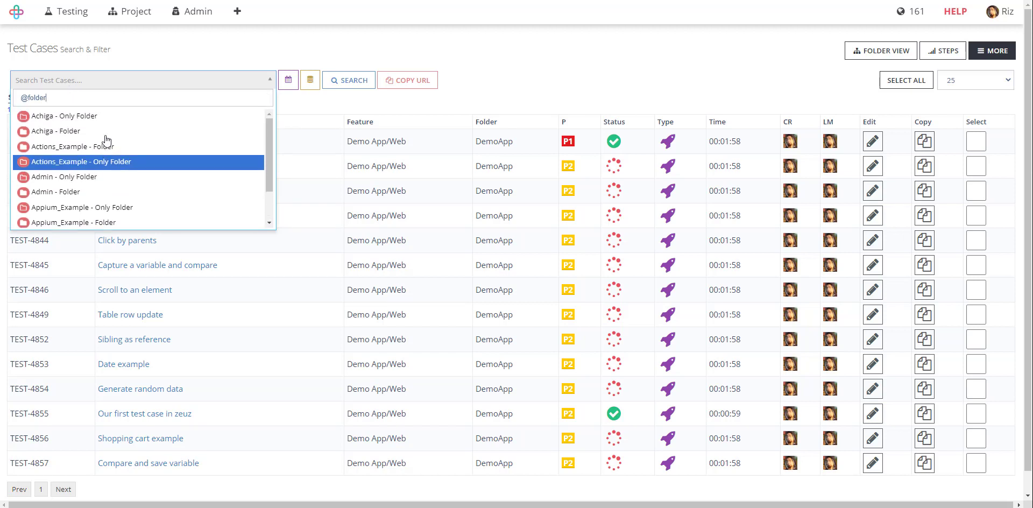
text(=)
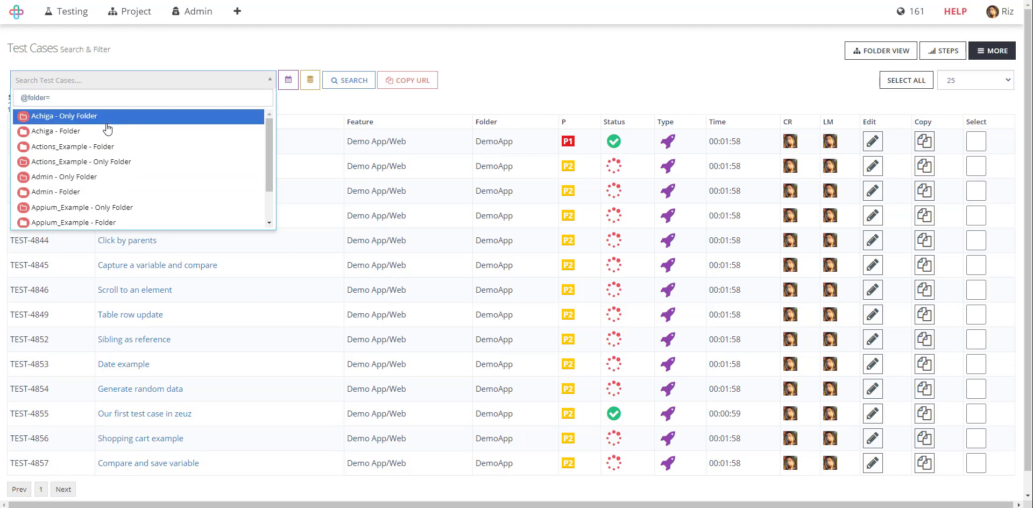
text(demo)
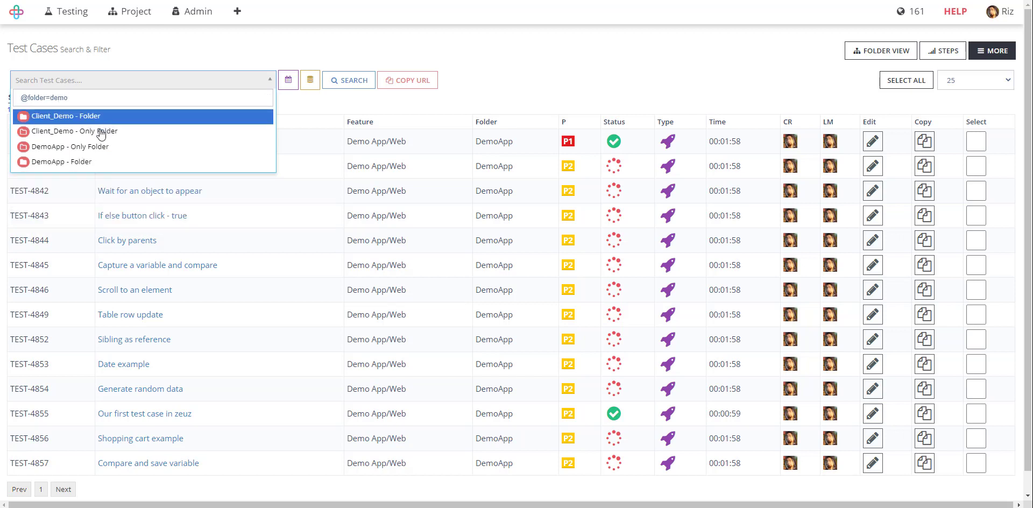
key(Down)
key(Down)
key(Down)
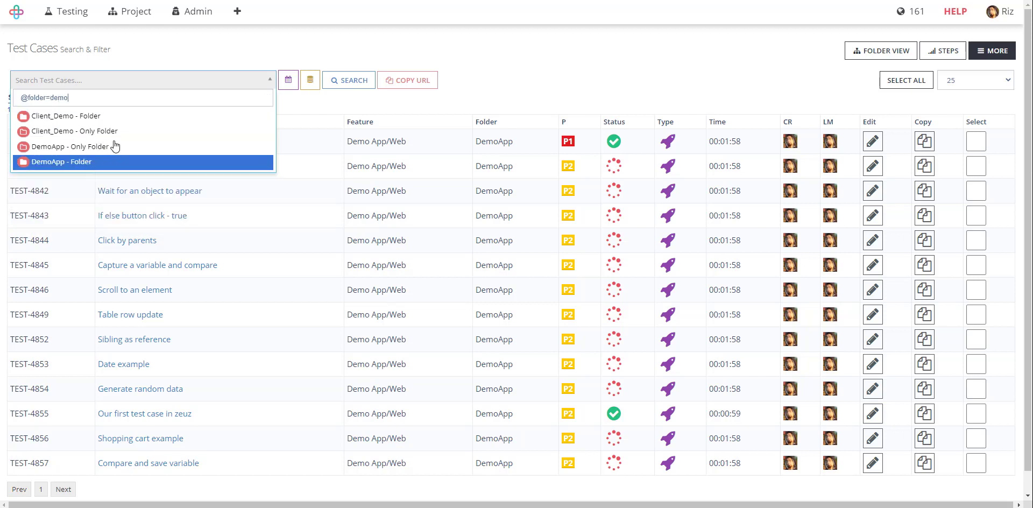
click(89, 164)
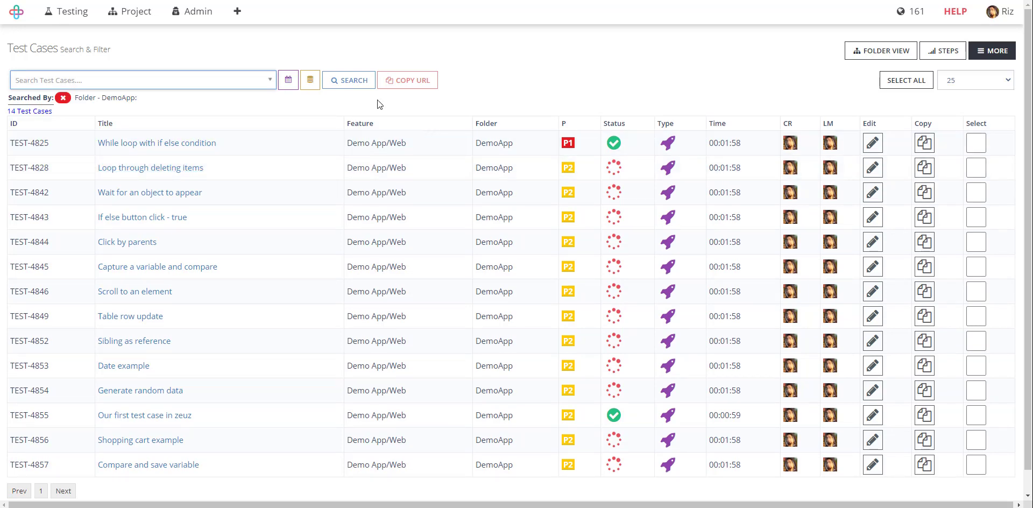
click(347, 81)
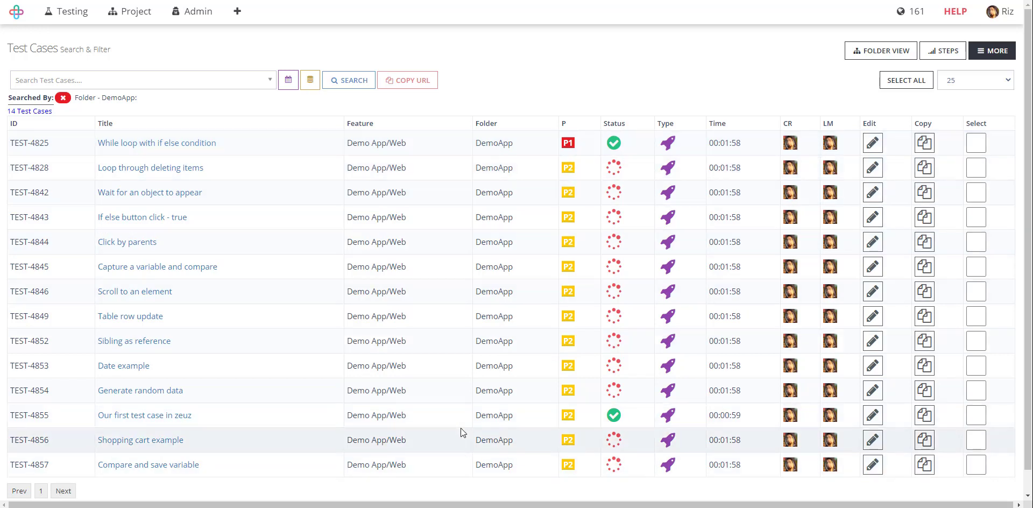
scroll(461, 431, down, 1)
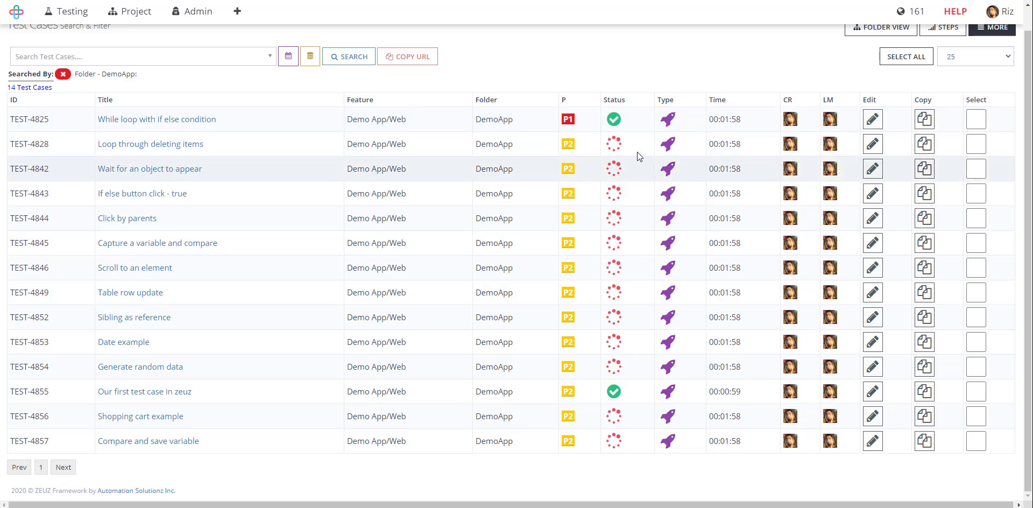
click(202, 54)
text(ra)
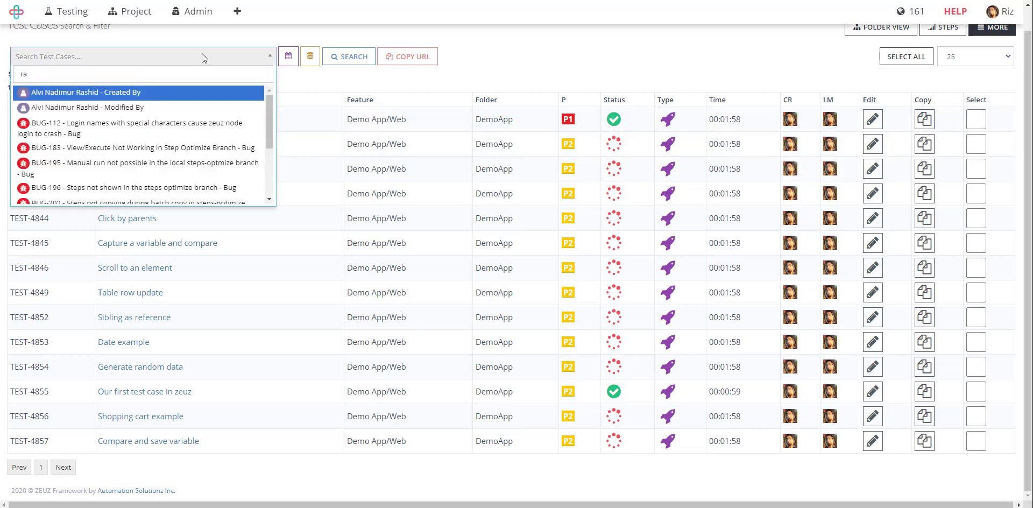
key(BackSpace)
key(BackSpace)
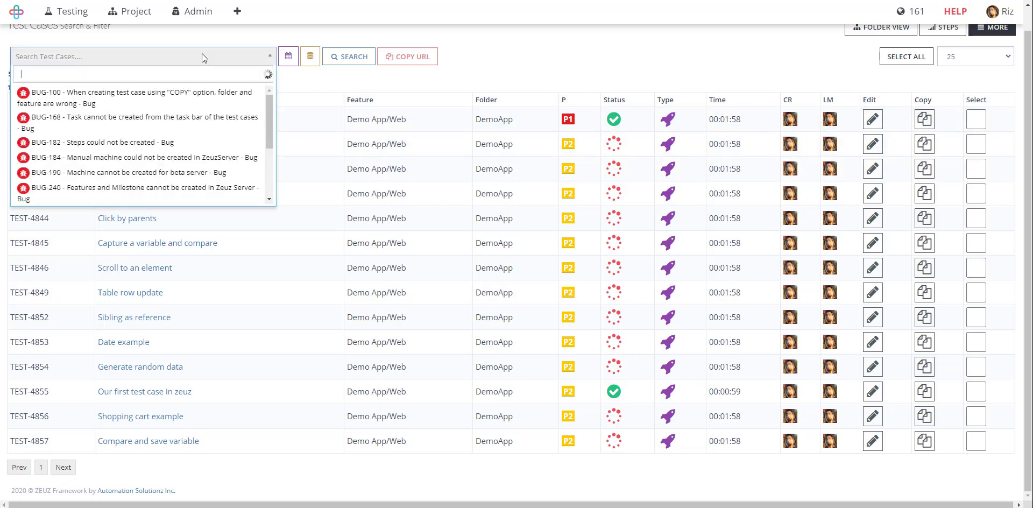
text(@status)
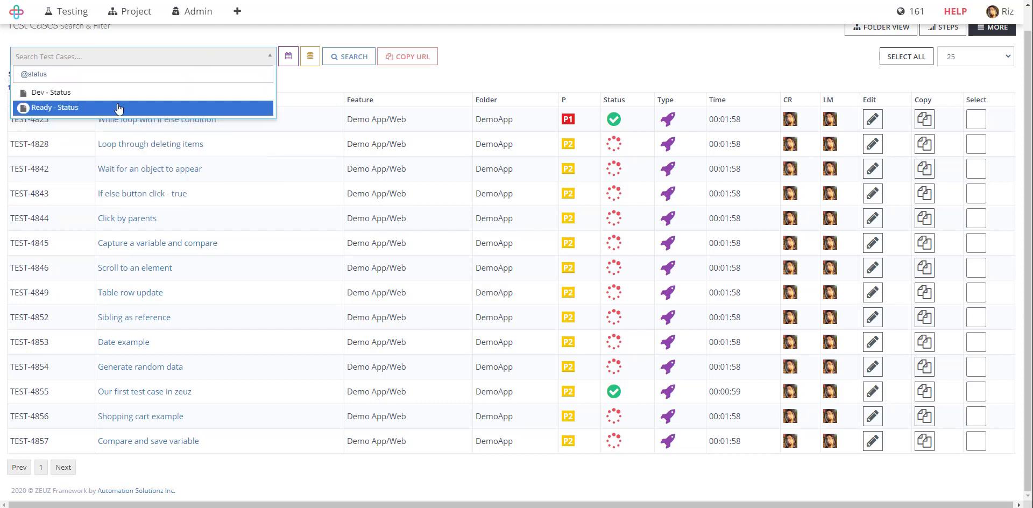
click(102, 108)
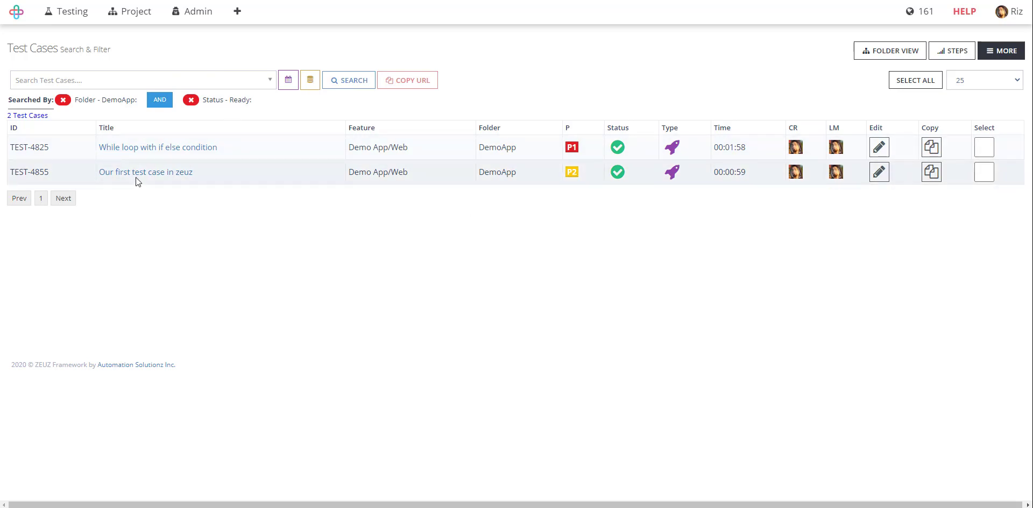
- Open the test case "Our first test case in zeuz" for editing and go to the Run Tests deployment page
click(880, 173)
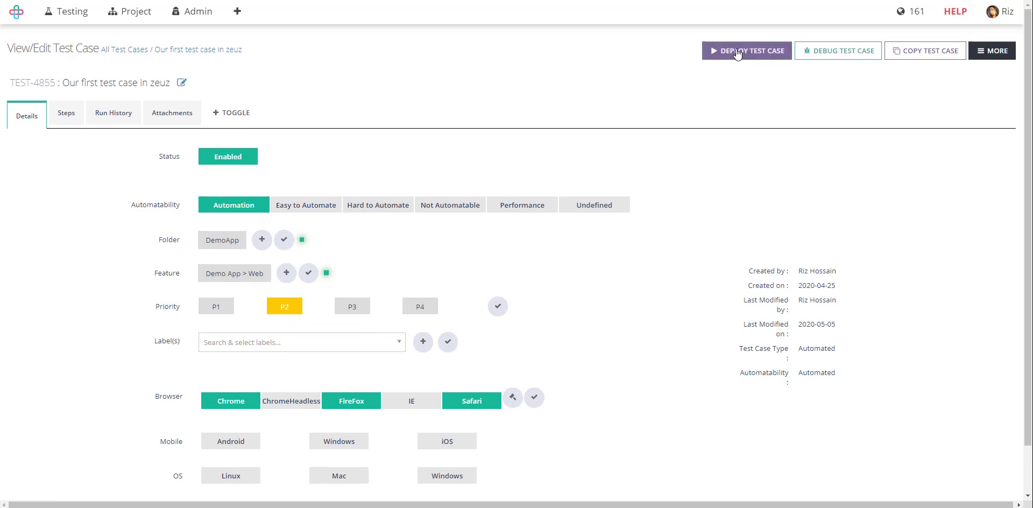
click(71, 18)
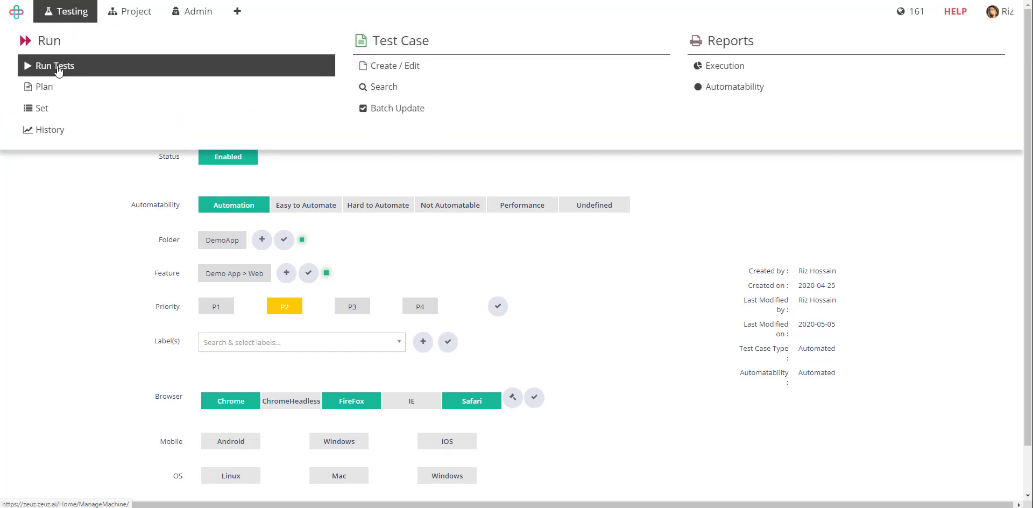
click(664, 345)
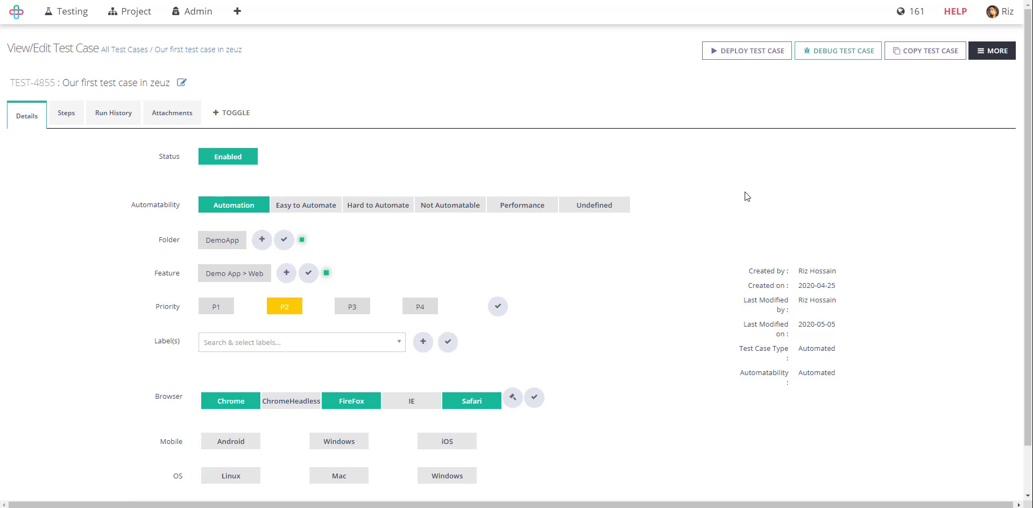
click(76, 17)
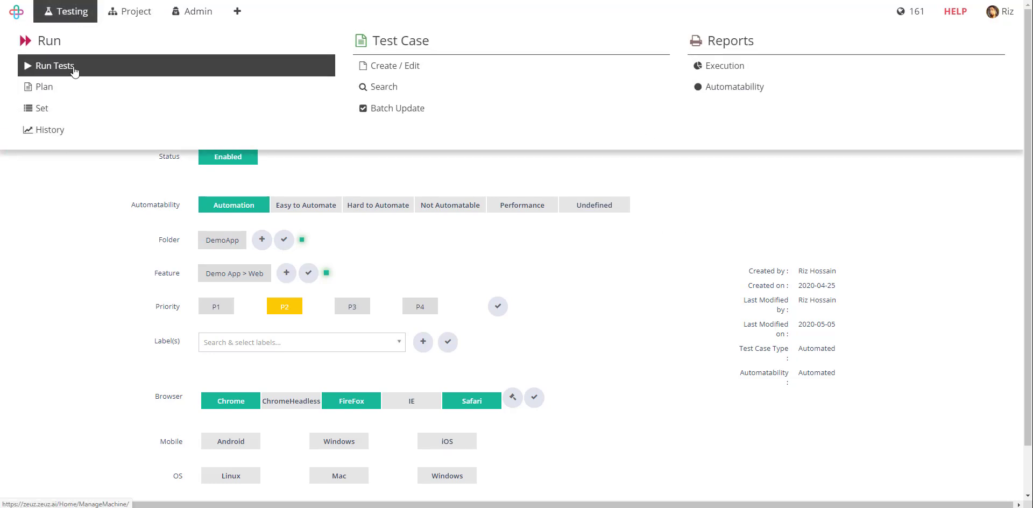
click(74, 66)
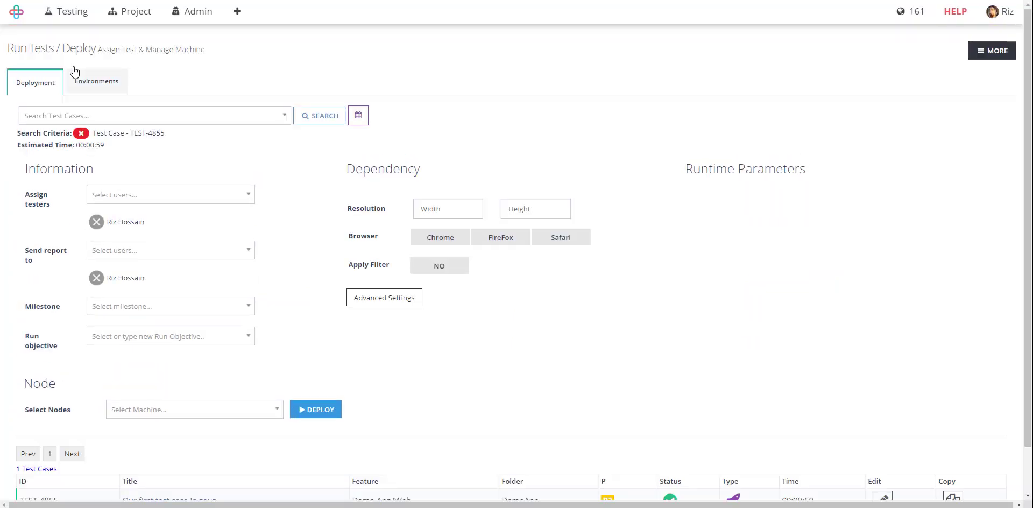
- Set the deployment's milestone to April 2019 and its run objective to demo
scroll(290, 169, down, 1)
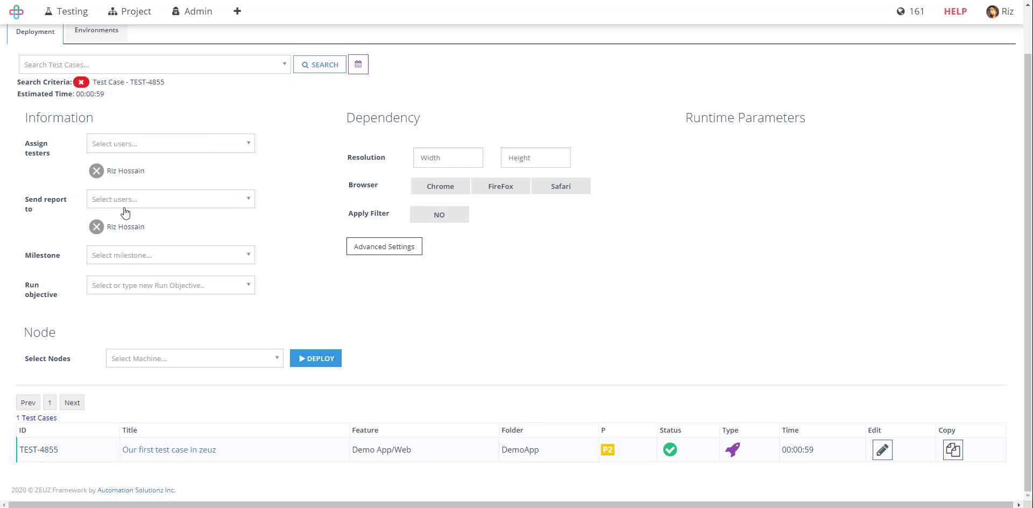
click(186, 255)
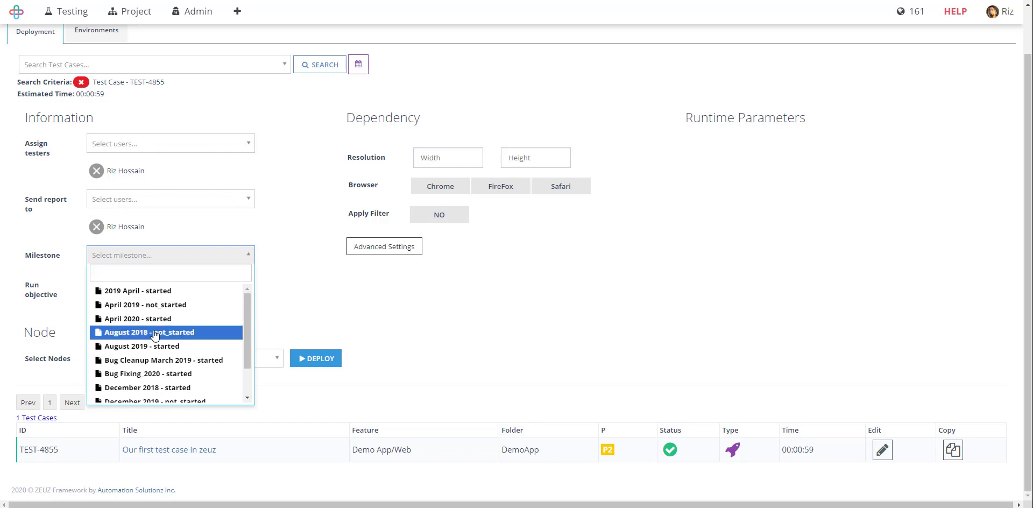
click(153, 307)
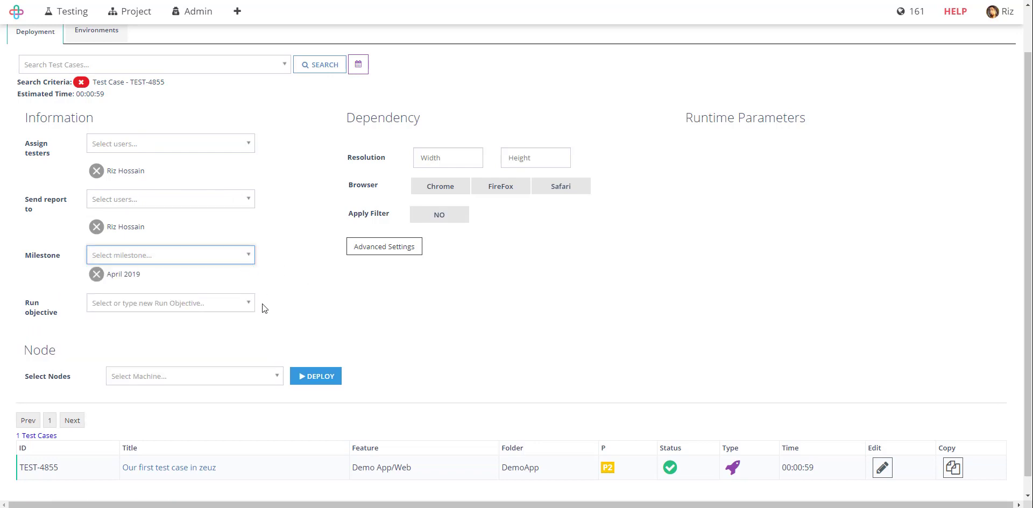
click(198, 303)
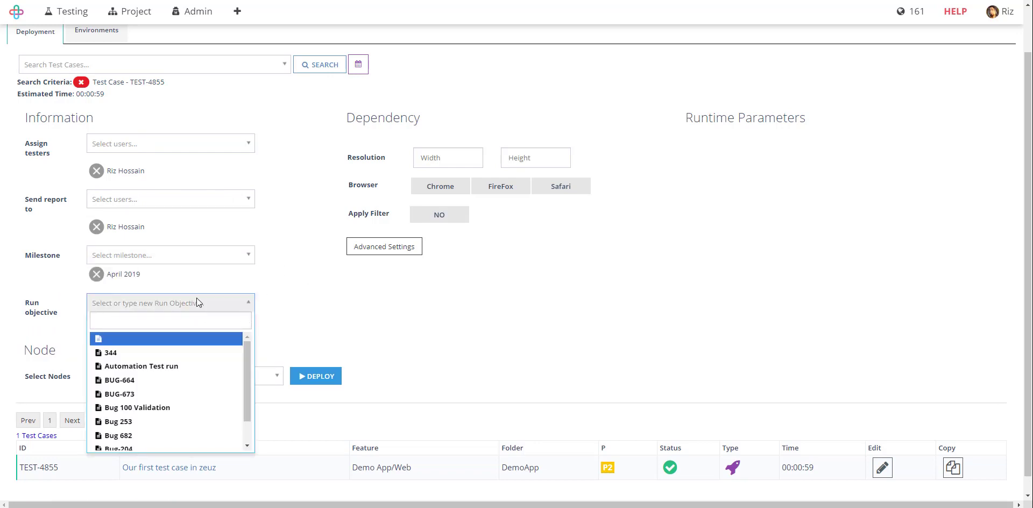
text(demo)
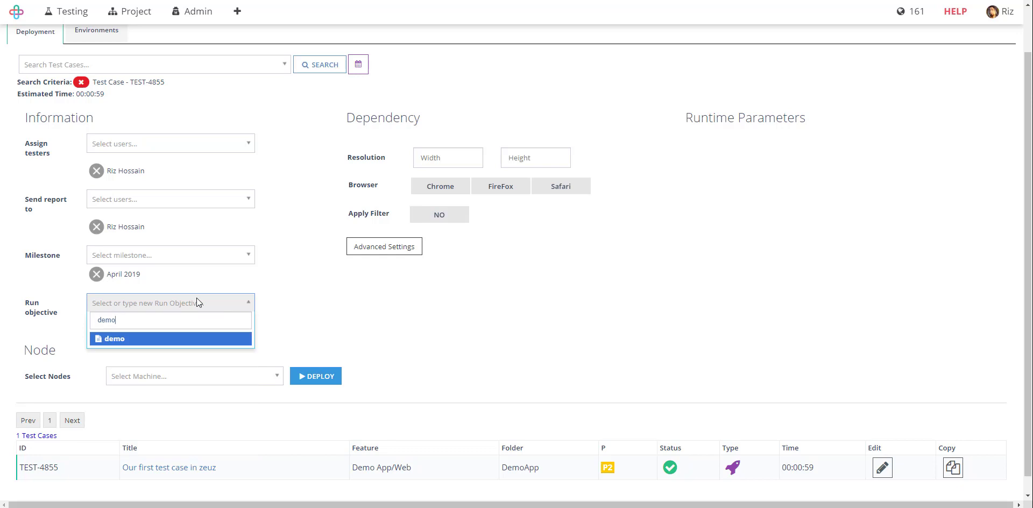
click(155, 339)
scroll(471, 346, down, 1)
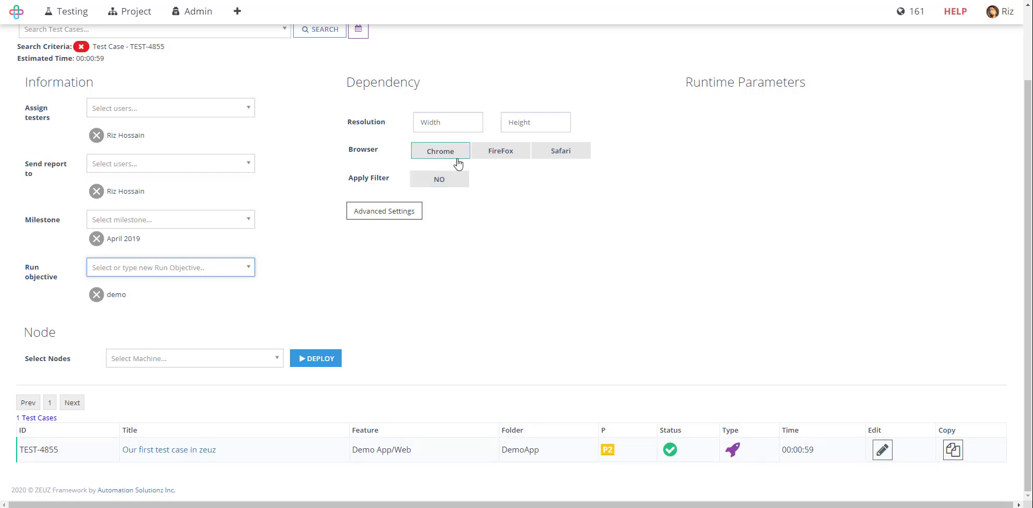
- Add ChromeHeadless to the browsers of the test case "Our first test case in zeuz" and reload the deployment page
click(573, 158)
click(882, 451)
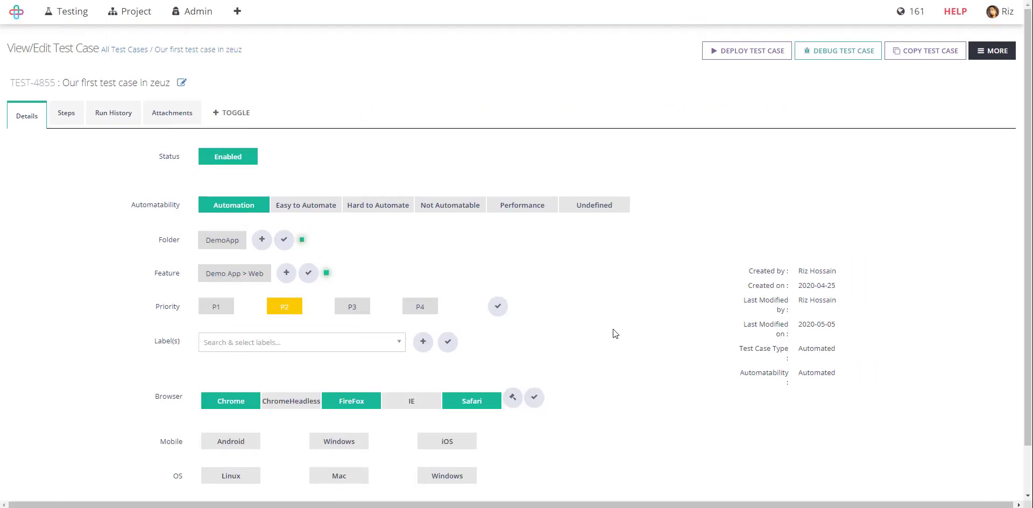
scroll(217, 388, down, 1)
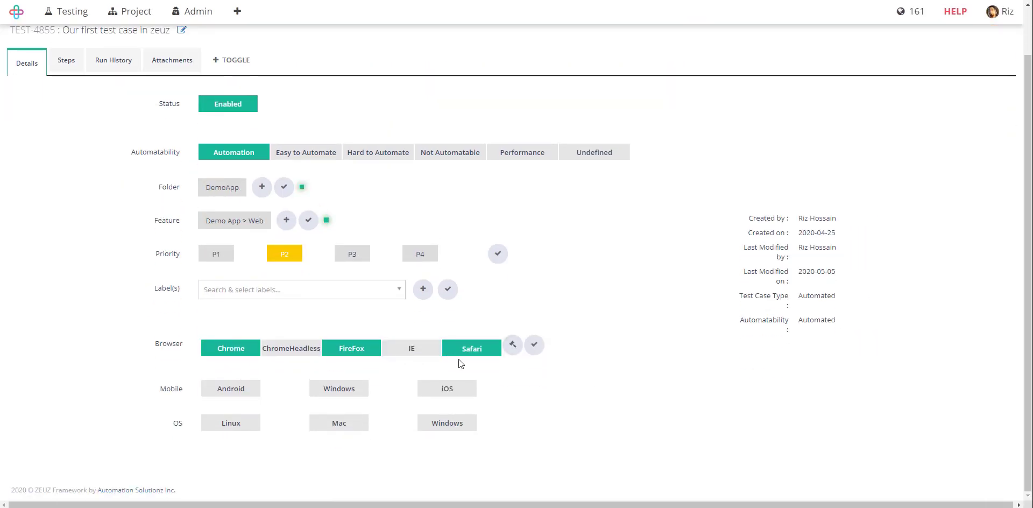
click(285, 354)
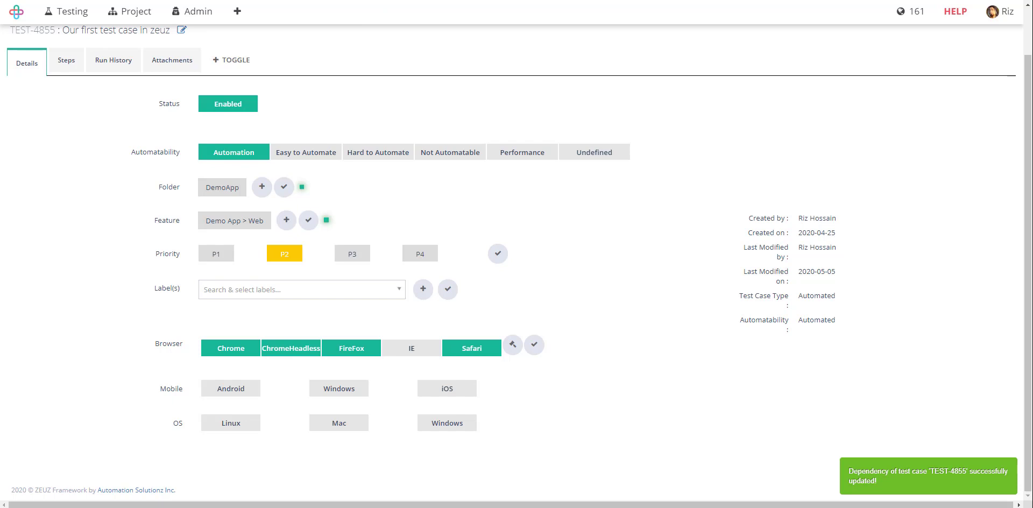
key(ctrl+w)
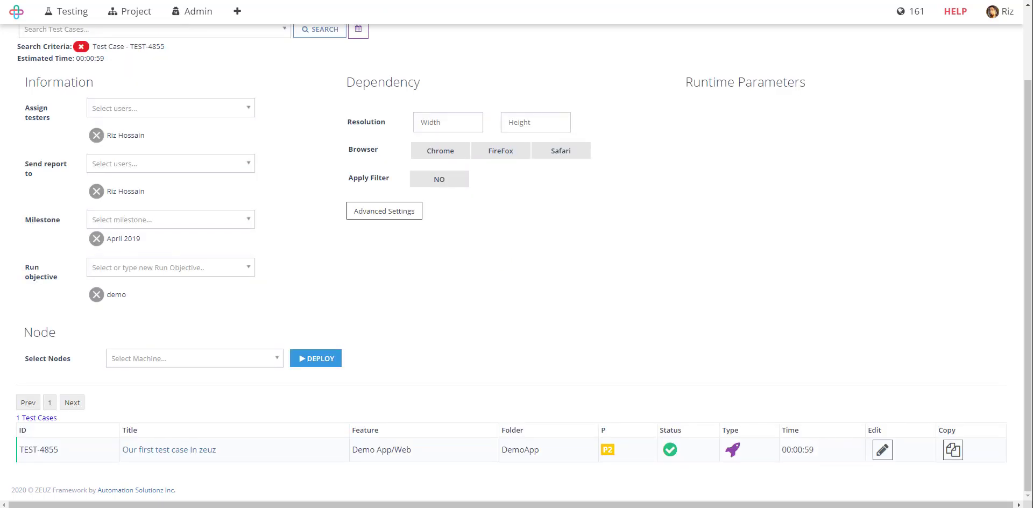
key(F5)
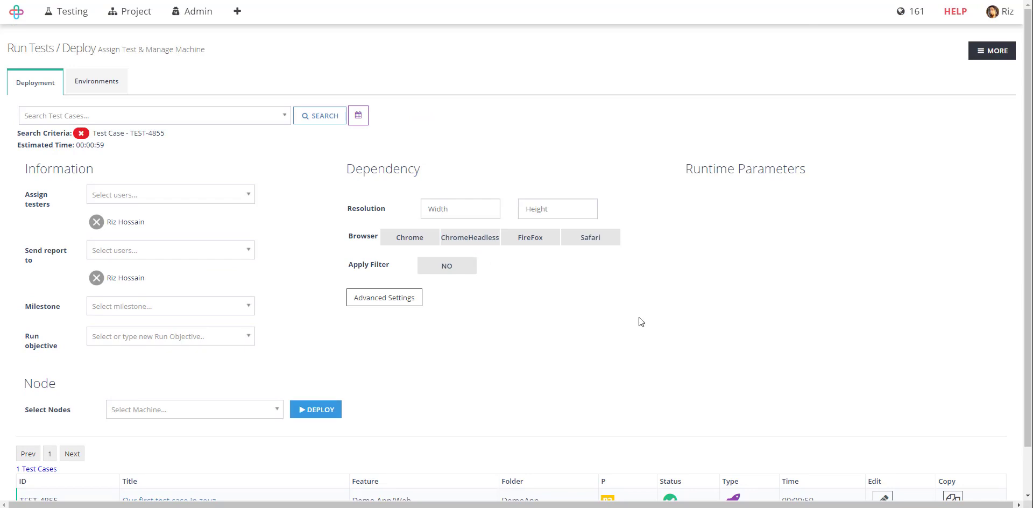
- Set the deployment's milestone to April 2020 and its run objective to Automation Test run
scroll(638, 311, down, 1)
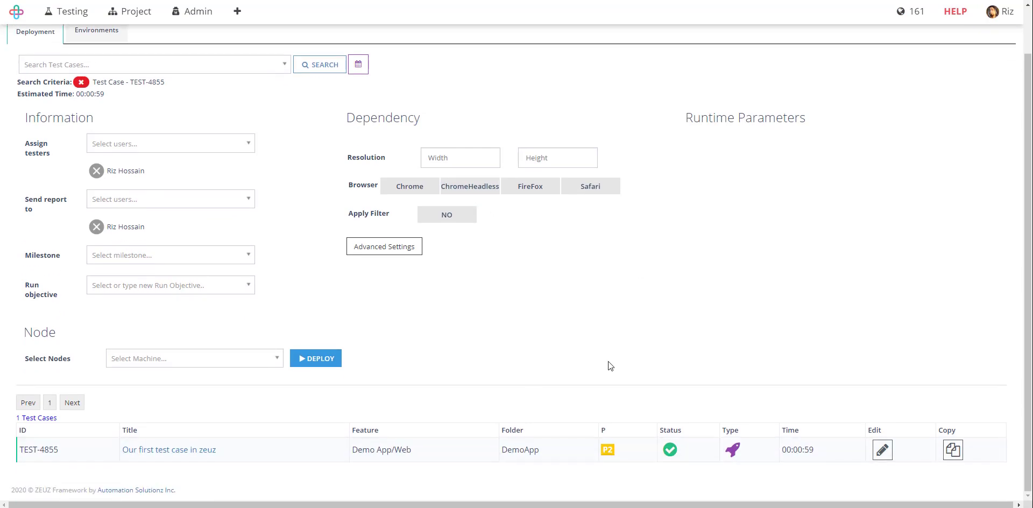
click(226, 257)
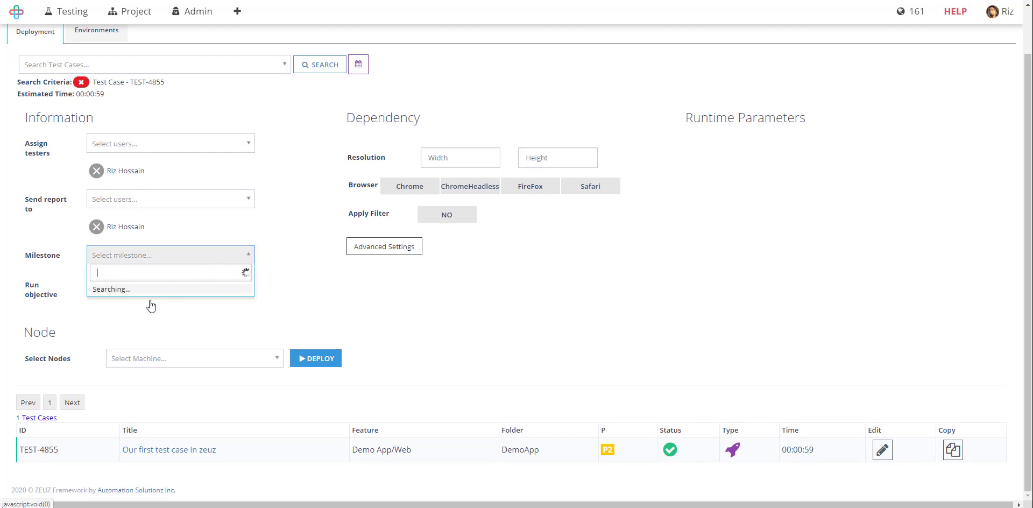
click(149, 319)
click(146, 303)
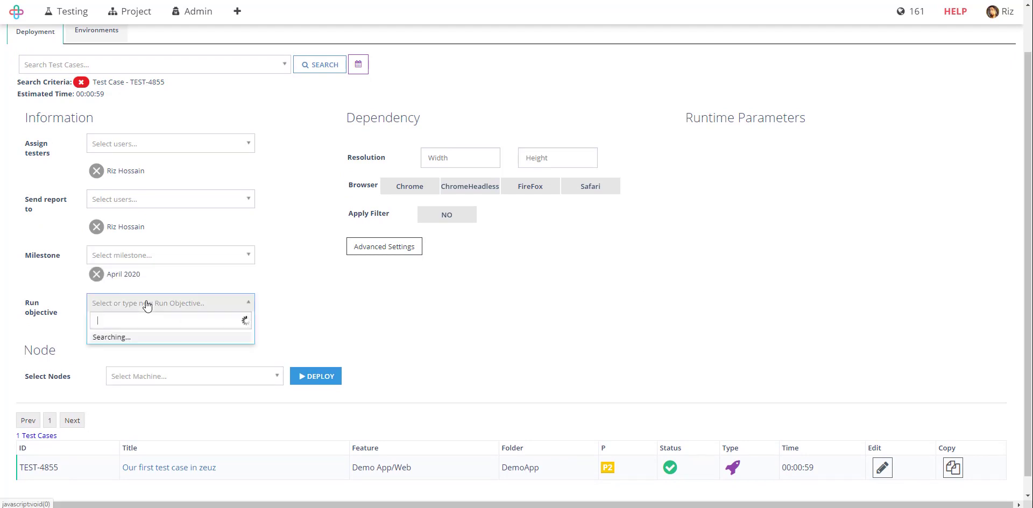
click(166, 366)
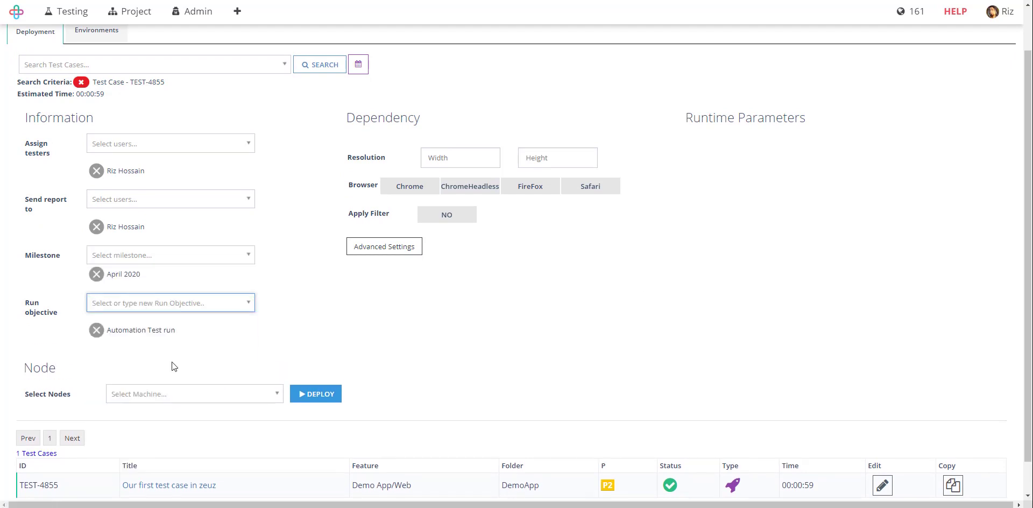
- Select Chrome as the browser dependency and assign the online automation machine as the deployment node
click(414, 188)
scroll(573, 351, down, 1)
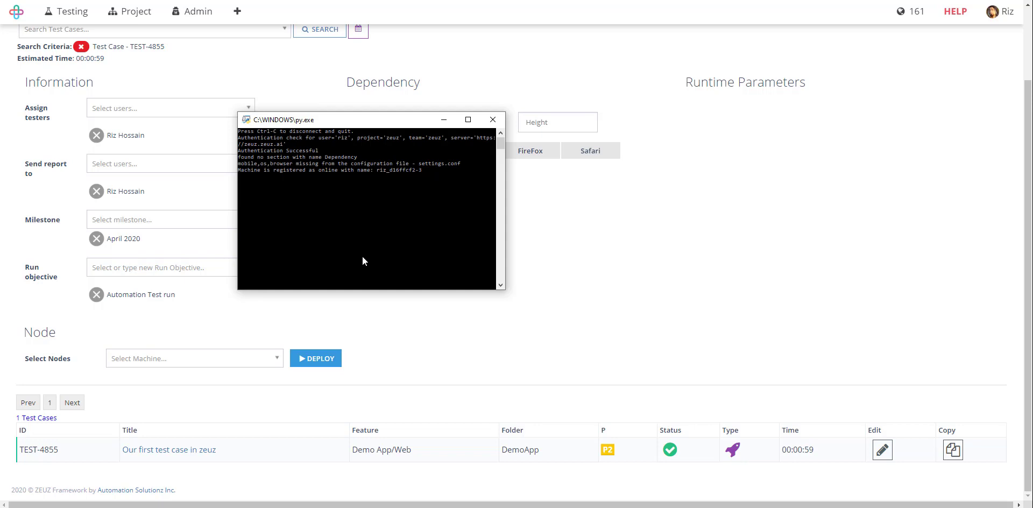
click(532, 333)
click(238, 359)
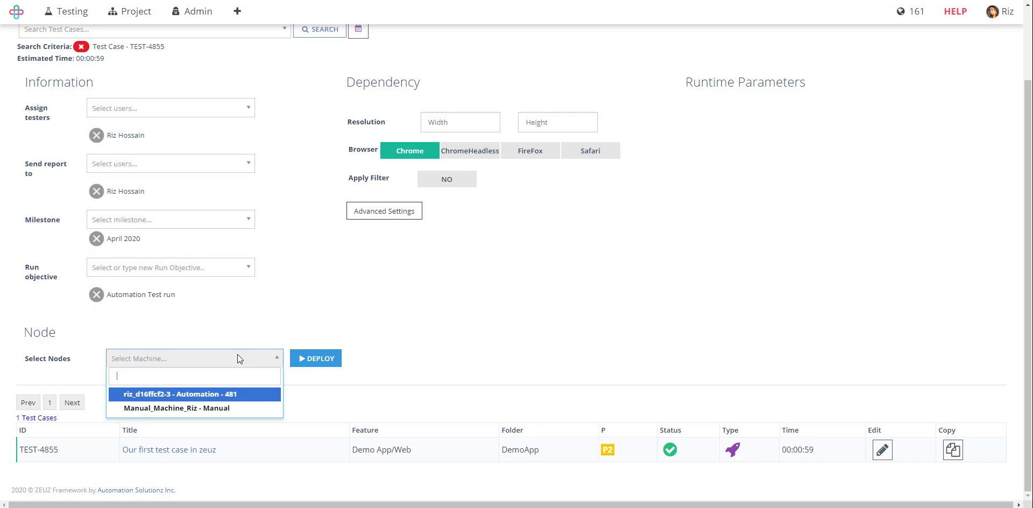
click(190, 398)
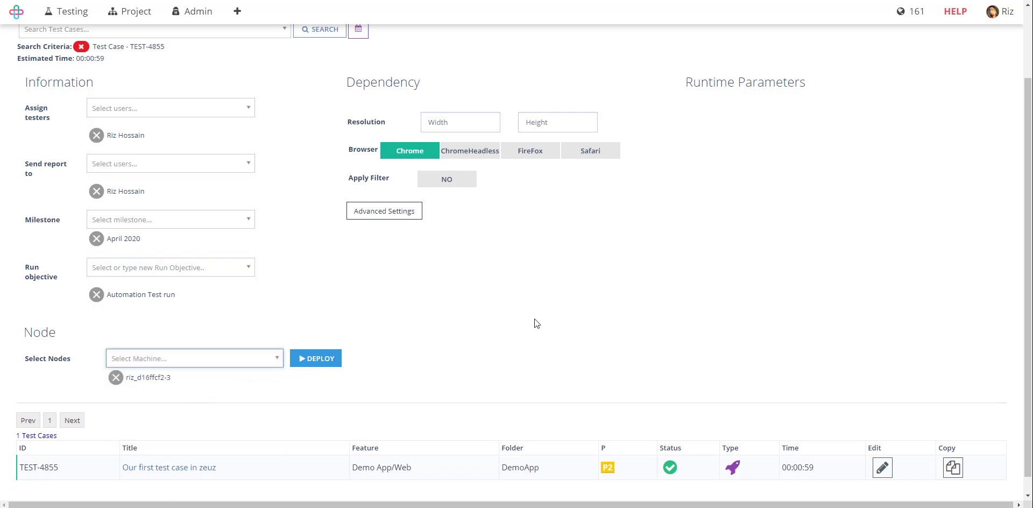
- Remove the test case "Our first test case in zeuz" from the search criteria
scroll(534, 319, up, 1)
scroll(533, 320, down, 1)
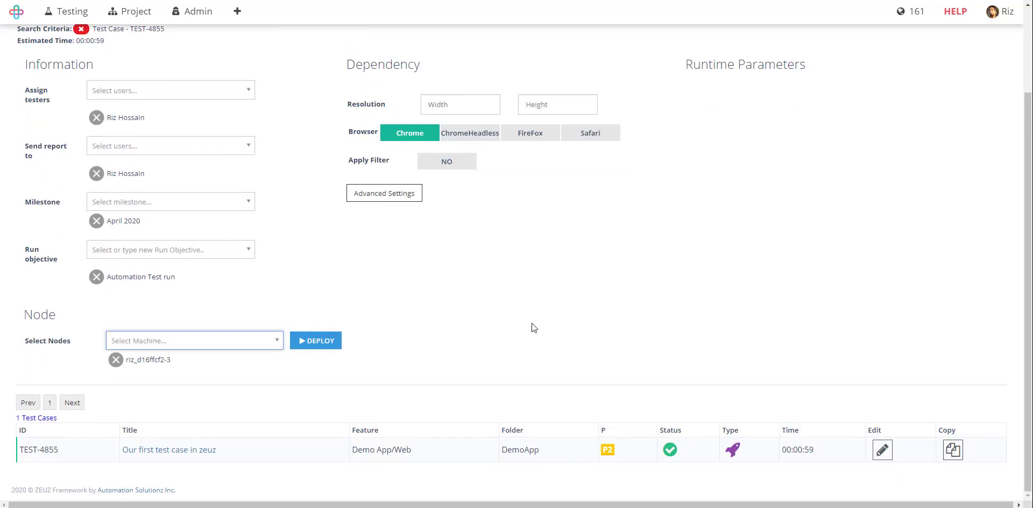
scroll(533, 327, up, 2)
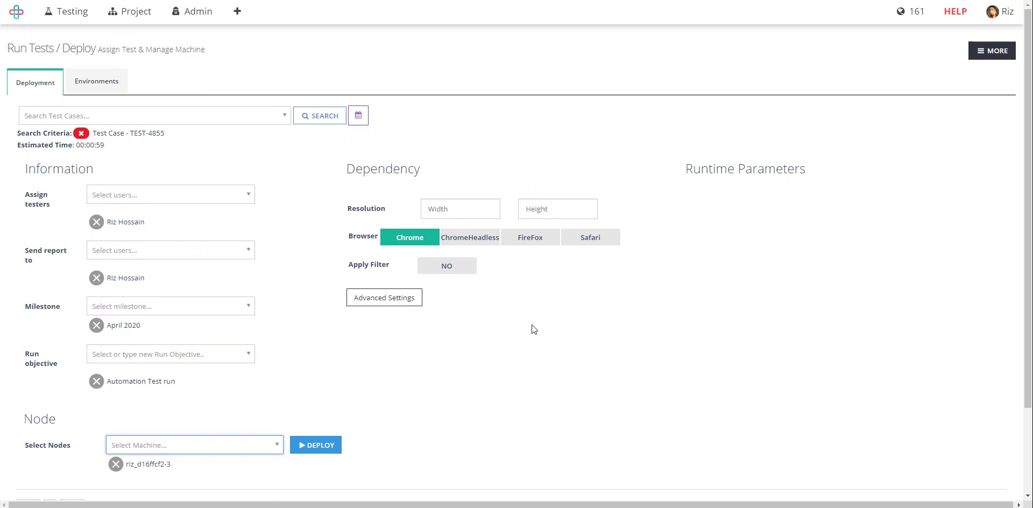
click(79, 134)
click(78, 116)
text(@)
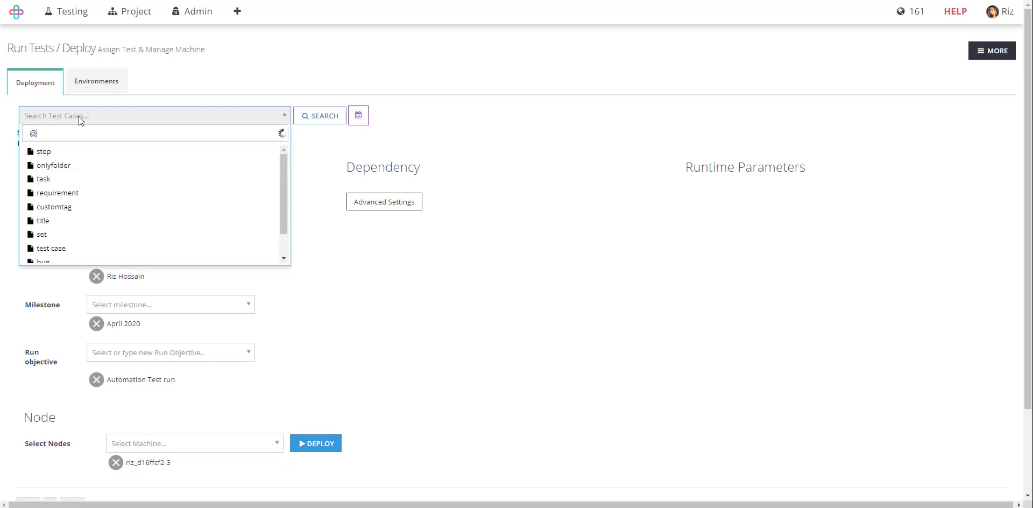
text(set=)
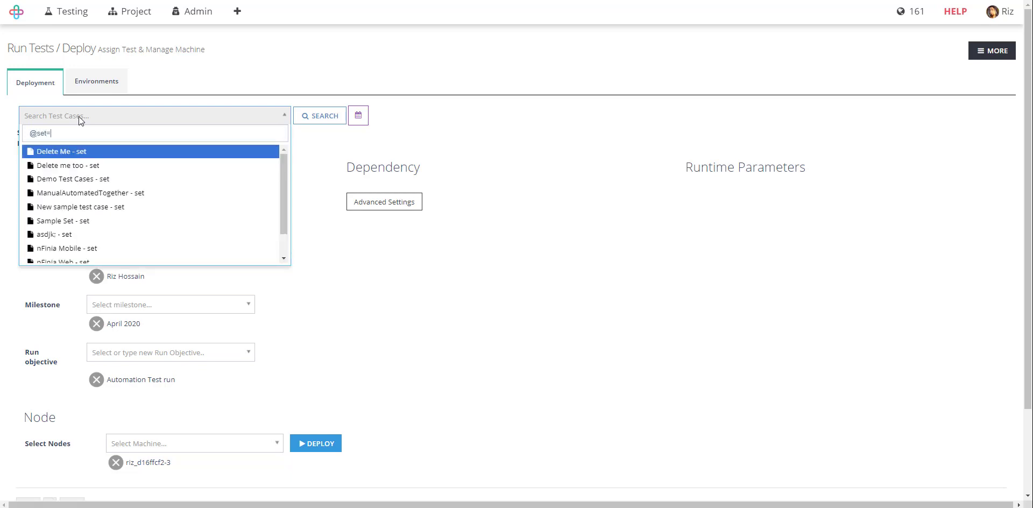
scroll(113, 201, down, 4)
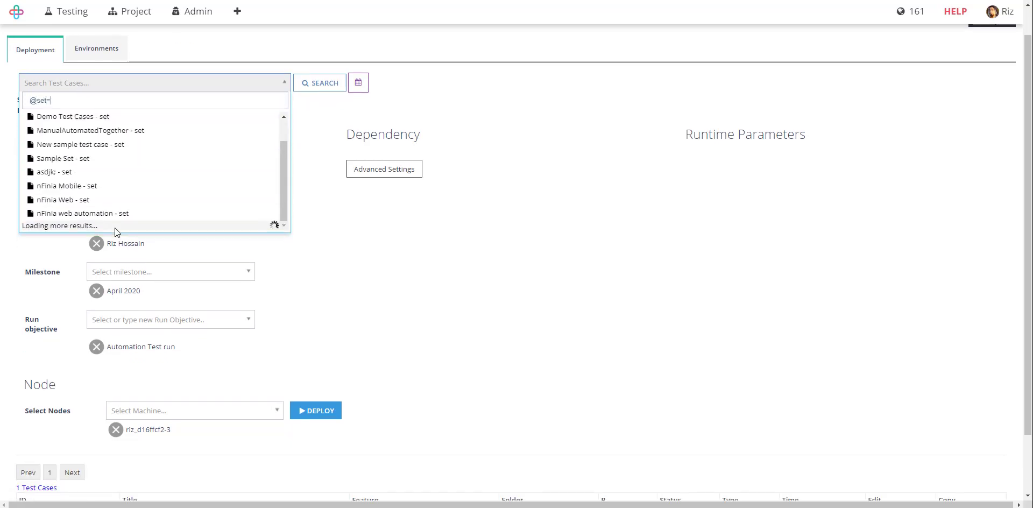
scroll(118, 183, up, 6)
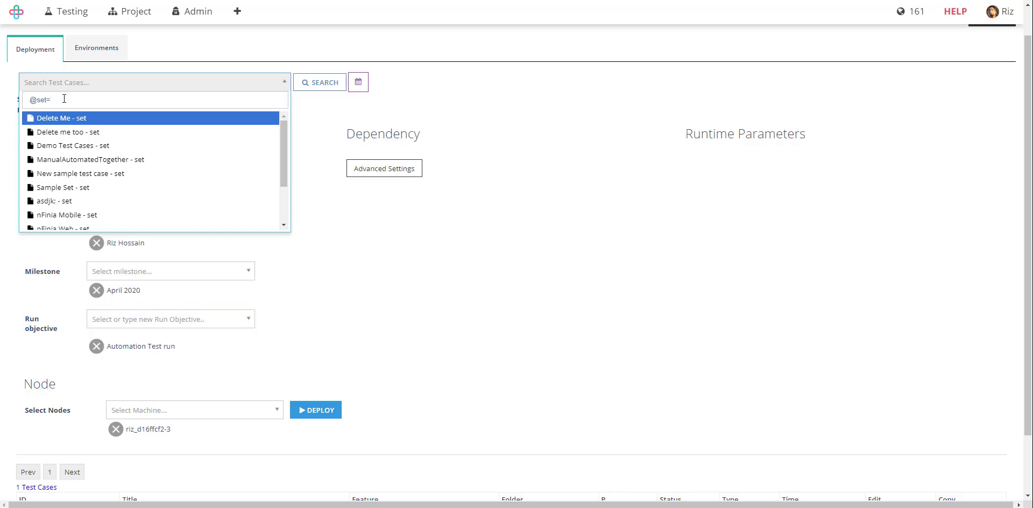
key(BackSpace)
key(BackSpace)
key(BackSpace)
key(BackSpace)
key(BackSpace)
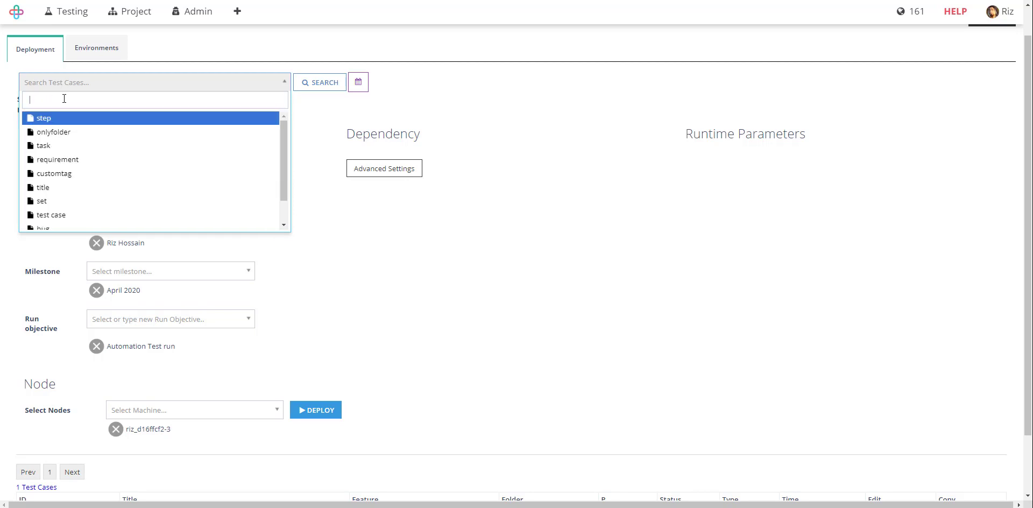
- Look up test cases and steps with the plain keyword my, and clear the keyword
text(my)
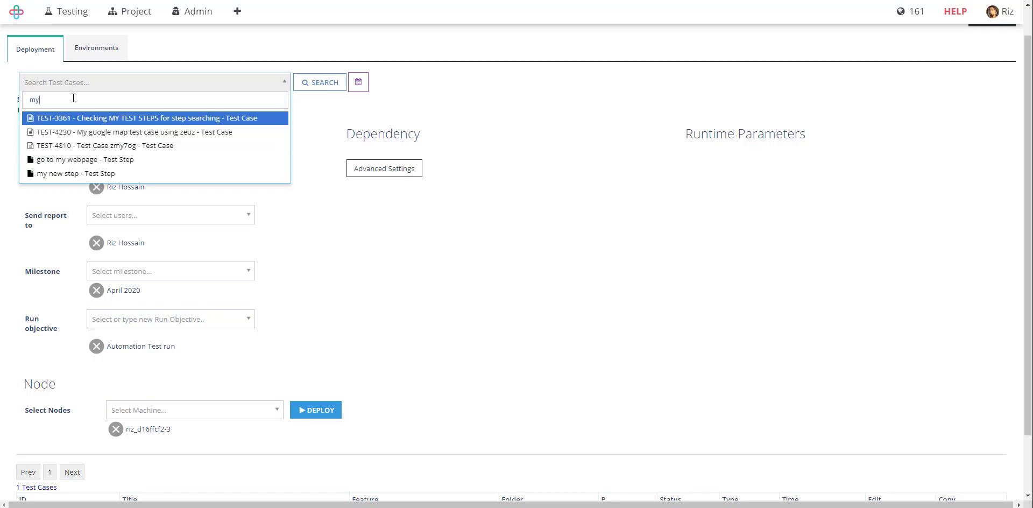
key(BackSpace)
key(BackSpace)
text(@)
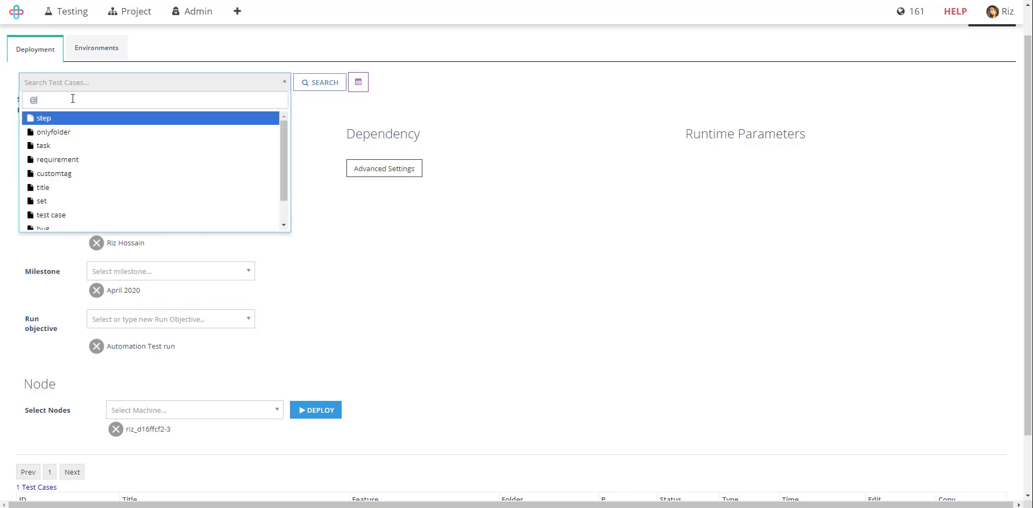
scroll(102, 156, down, 1)
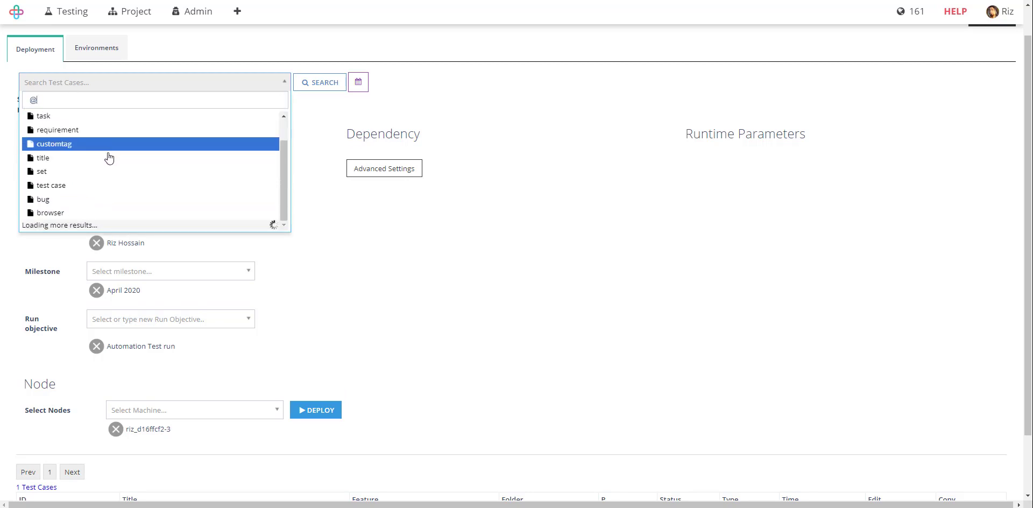
scroll(101, 161, down, 2)
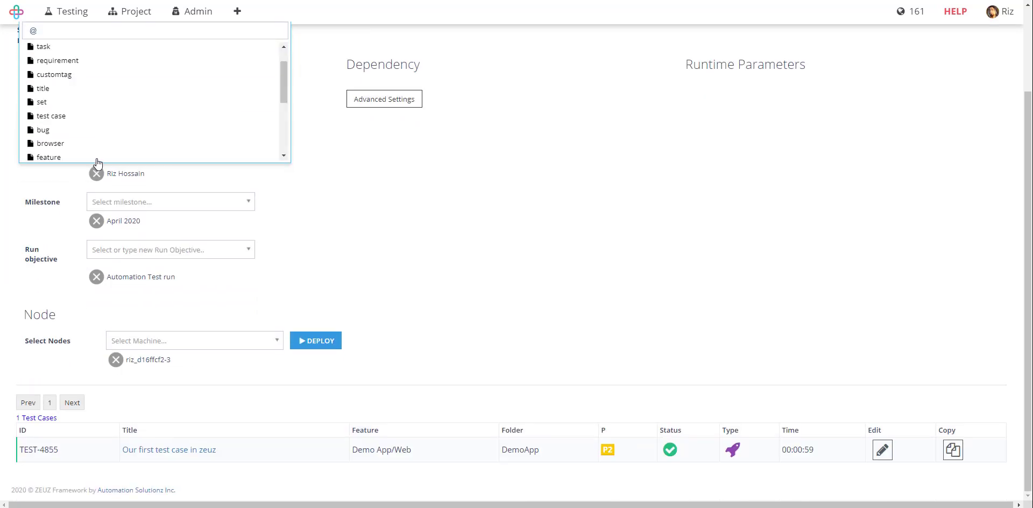
click(65, 139)
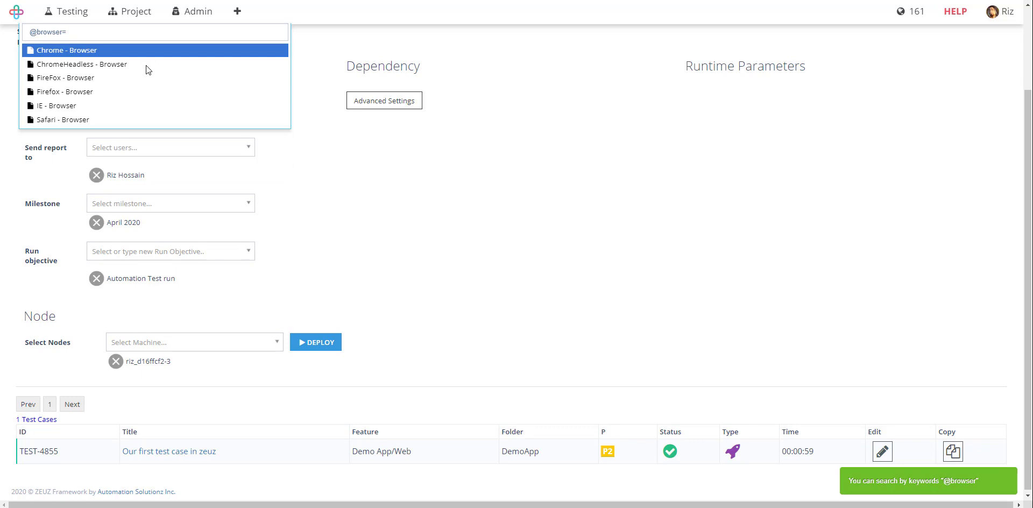
click(94, 50)
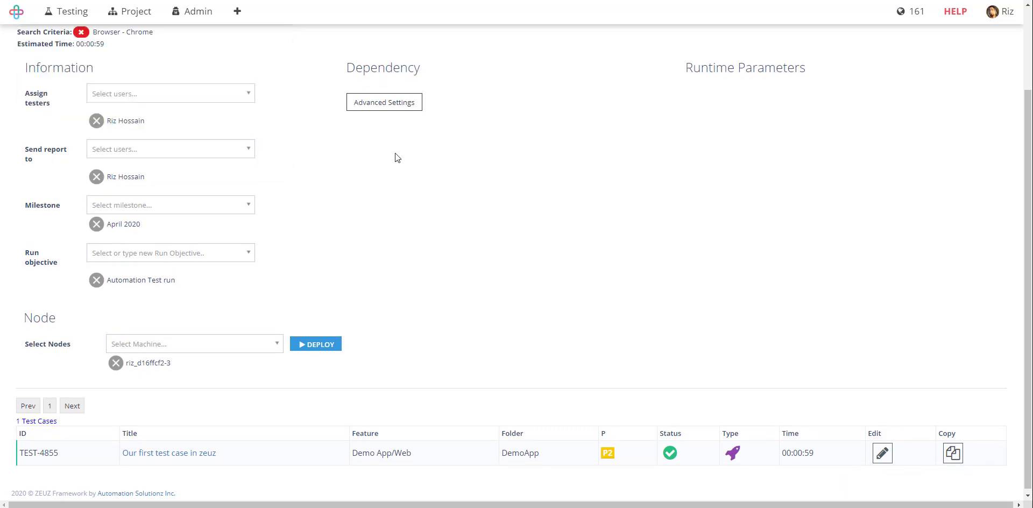
click(325, 117)
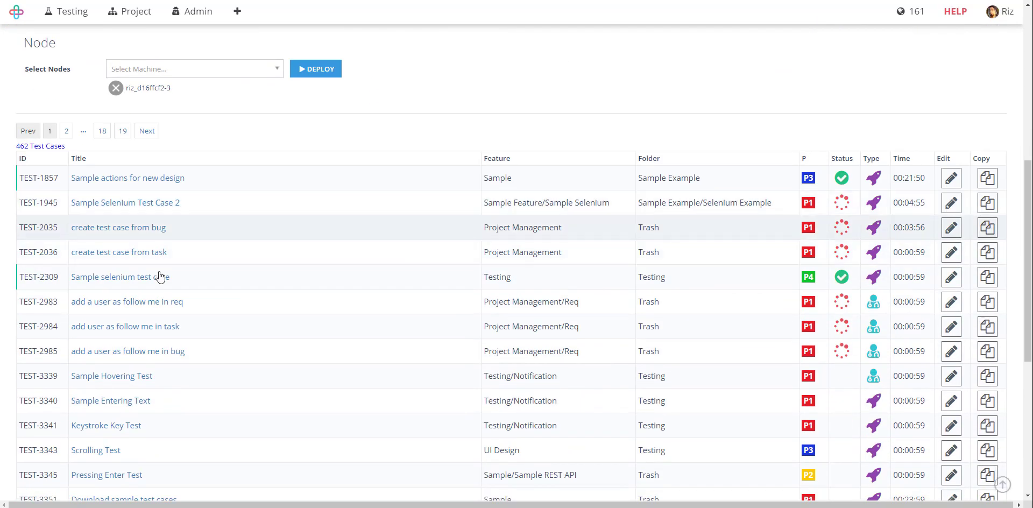
scroll(350, 259, down, 1)
- Look up test cases with the keyword our f and add "Our first test case in zeuz" to the search criteria
scroll(350, 259, up, 8)
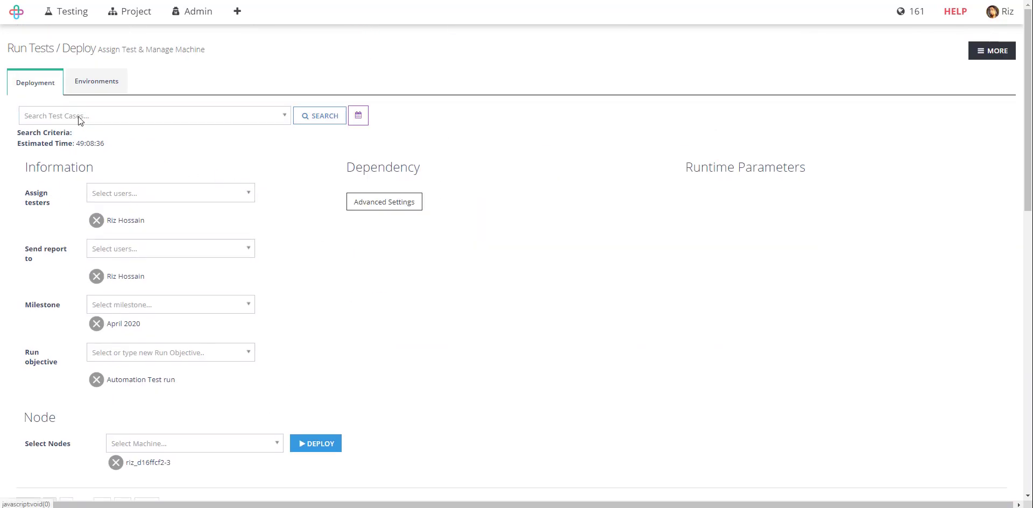
click(79, 116)
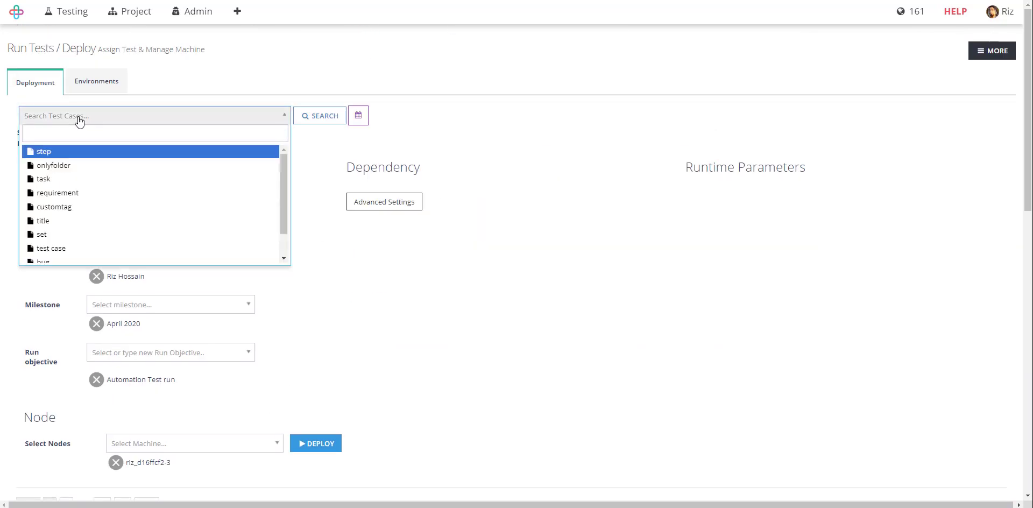
text(our )
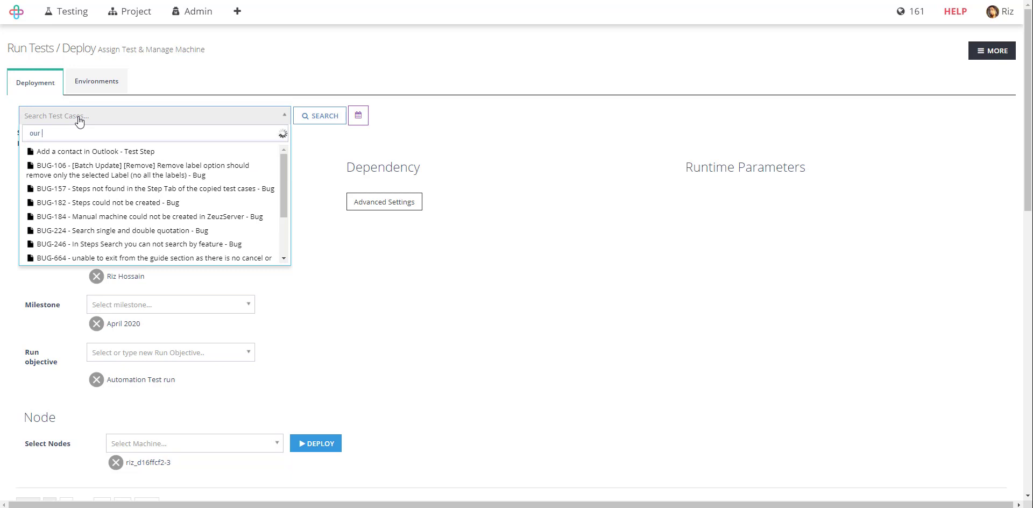
text(f)
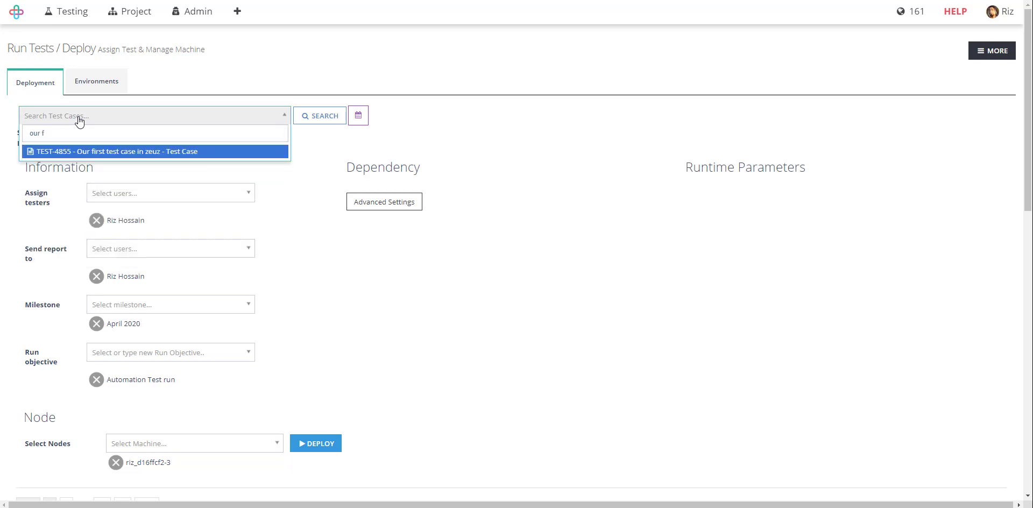
click(80, 152)
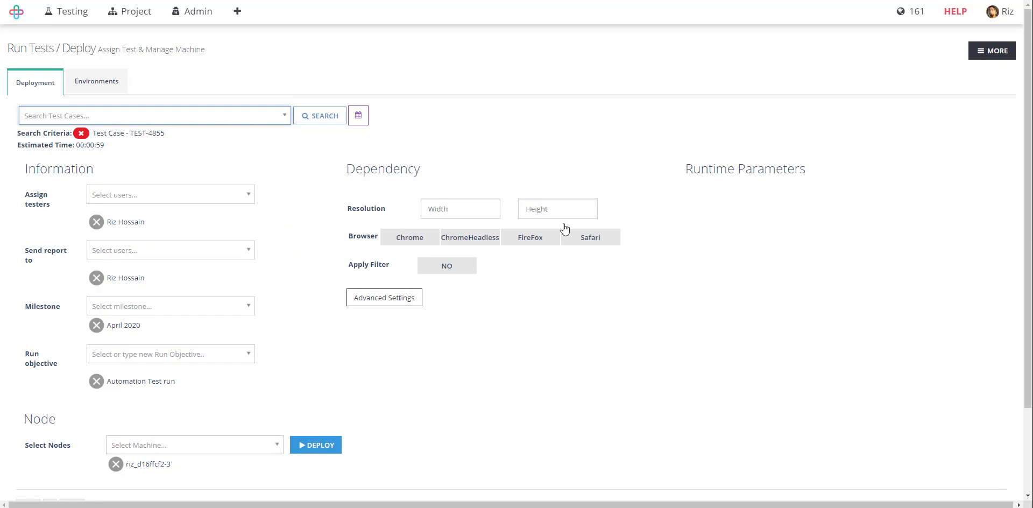
- Choose Chrome as the browser dependency for the listed test case and deploy the run
scroll(329, 409, down, 2)
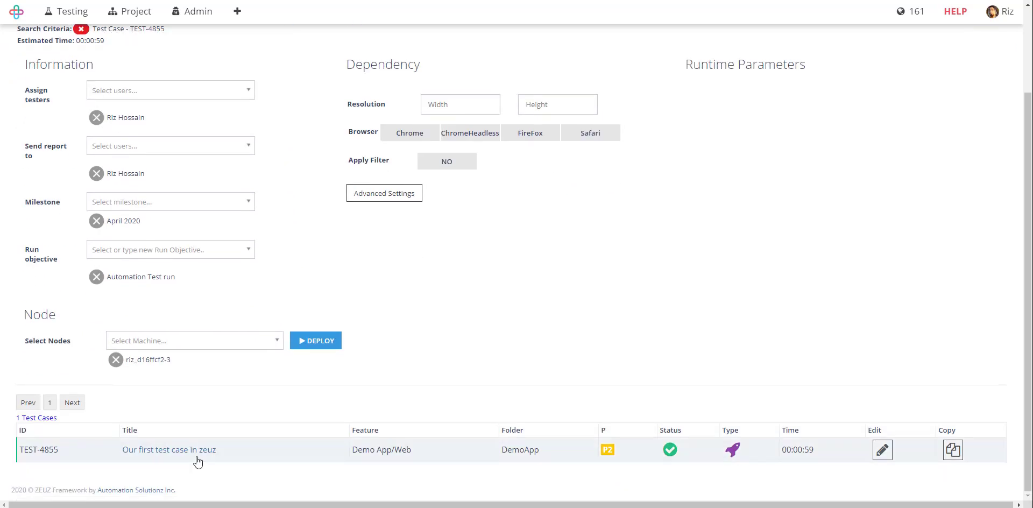
scroll(348, 433, up, 2)
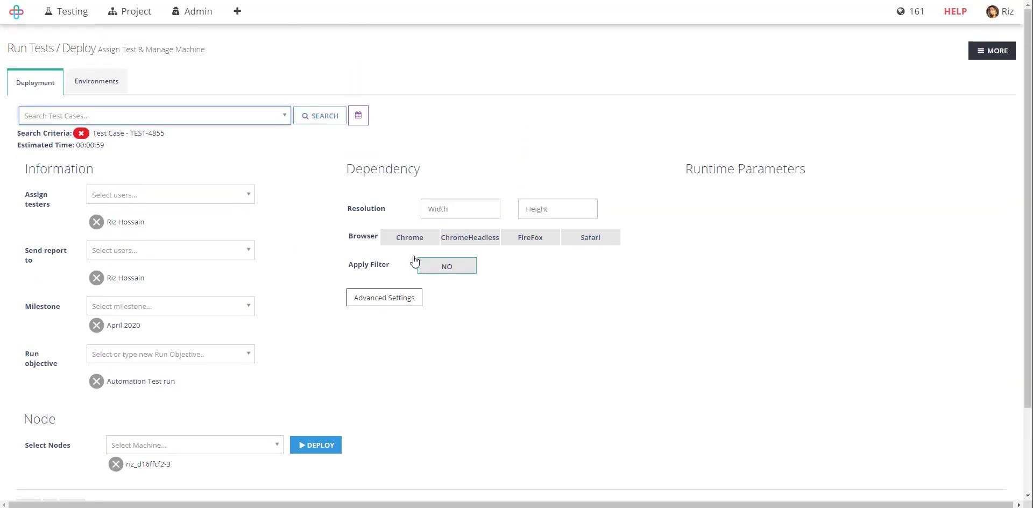
click(409, 239)
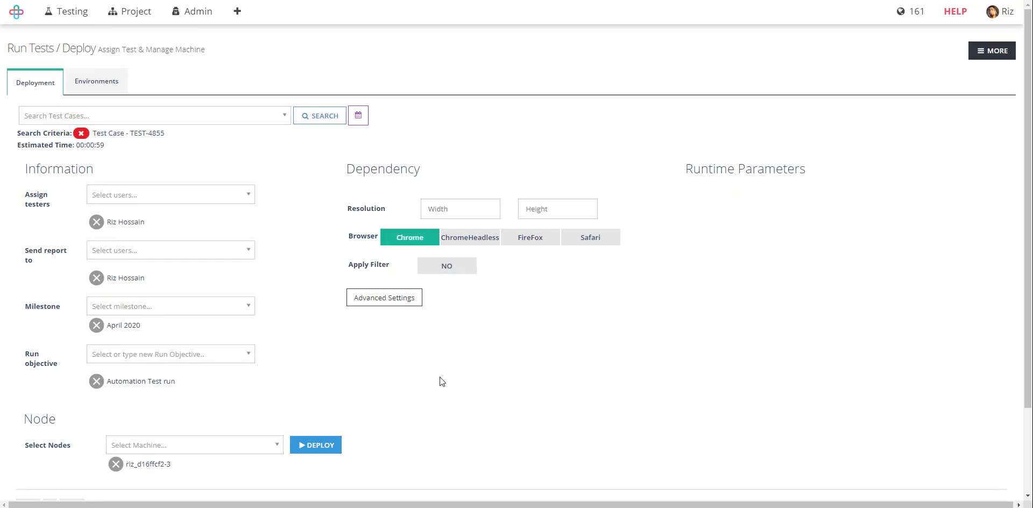
click(317, 446)
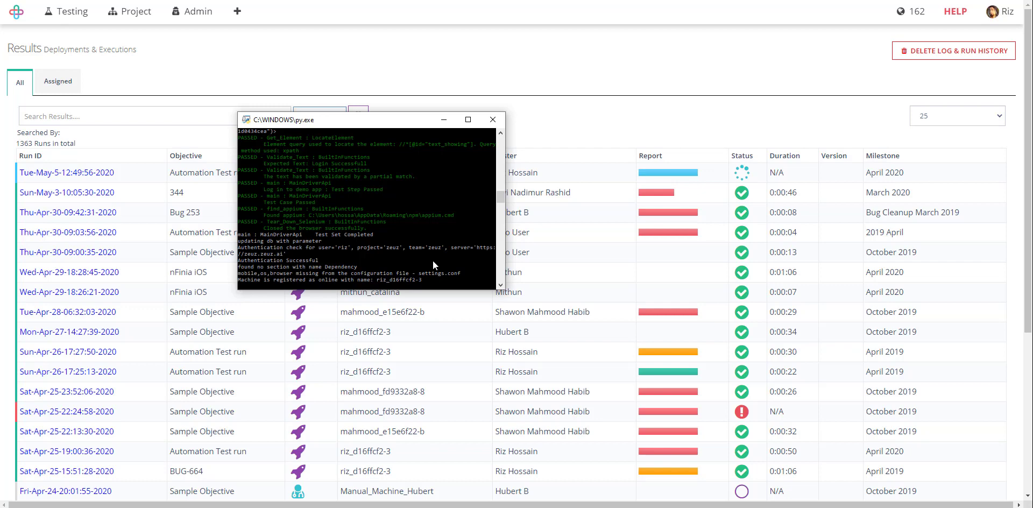
- Reopen the Run Tests page and look through the advanced deployment settings under Dependency
click(65, 16)
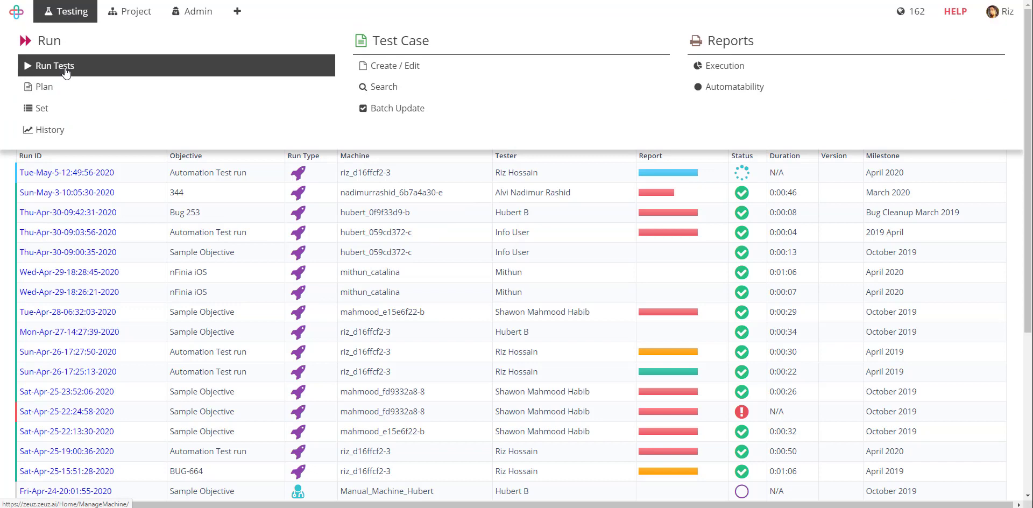
click(66, 72)
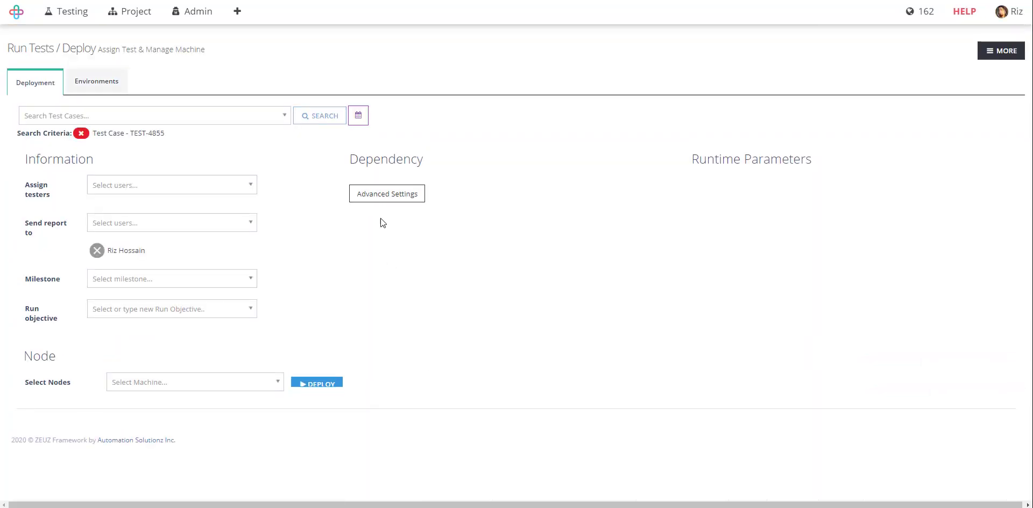
click(386, 301)
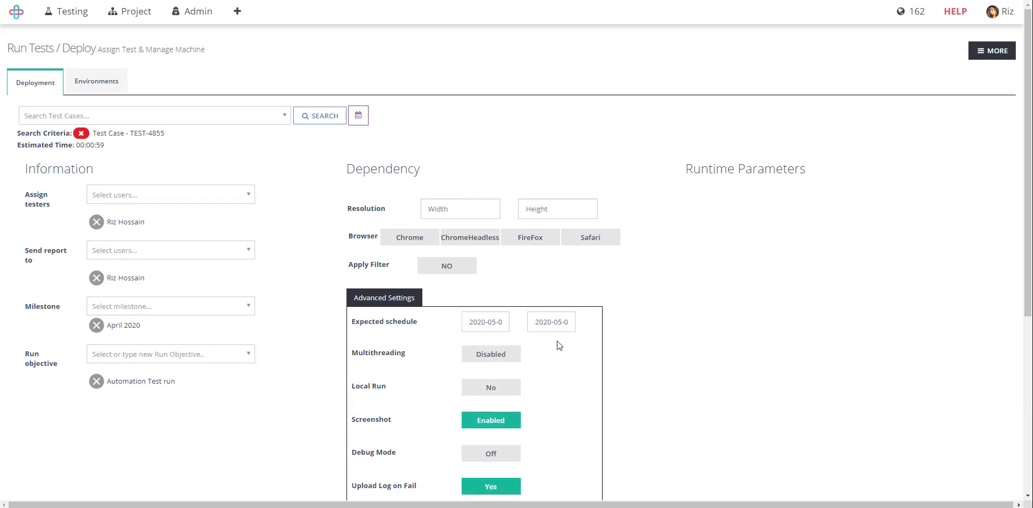
scroll(556, 340, down, 3)
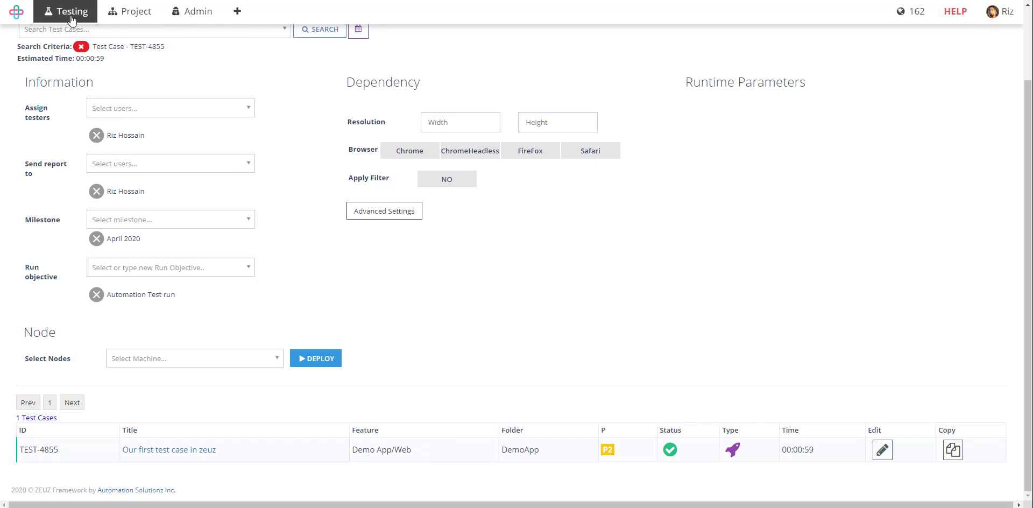
- Go to the run history and review the summary report of the Tue-May-5-12:49:56-2020 run, including its run detail and execution summary
click(71, 20)
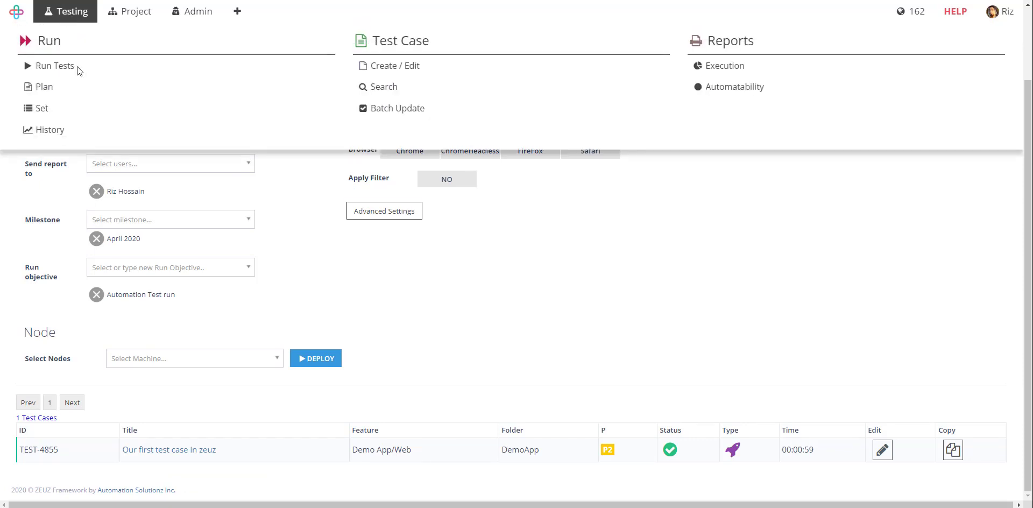
click(49, 129)
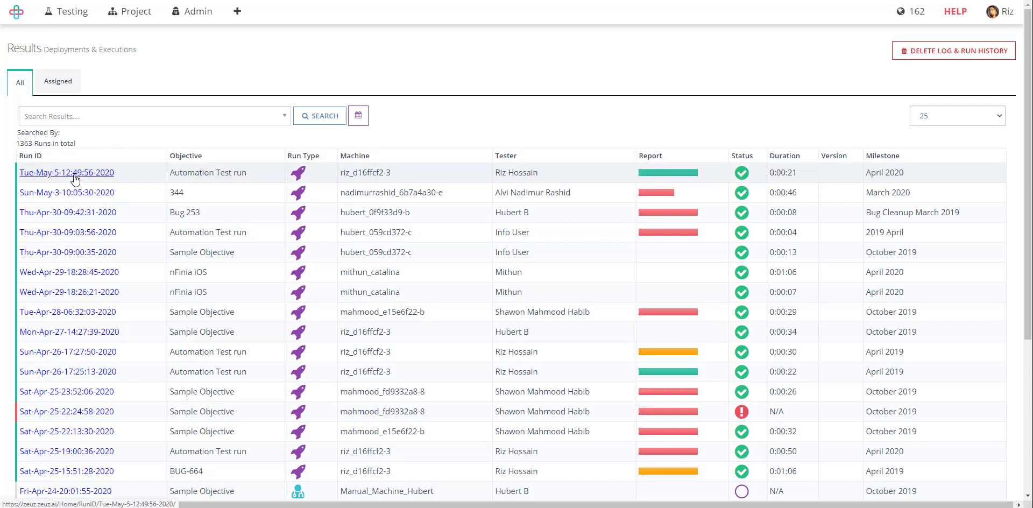
click(676, 173)
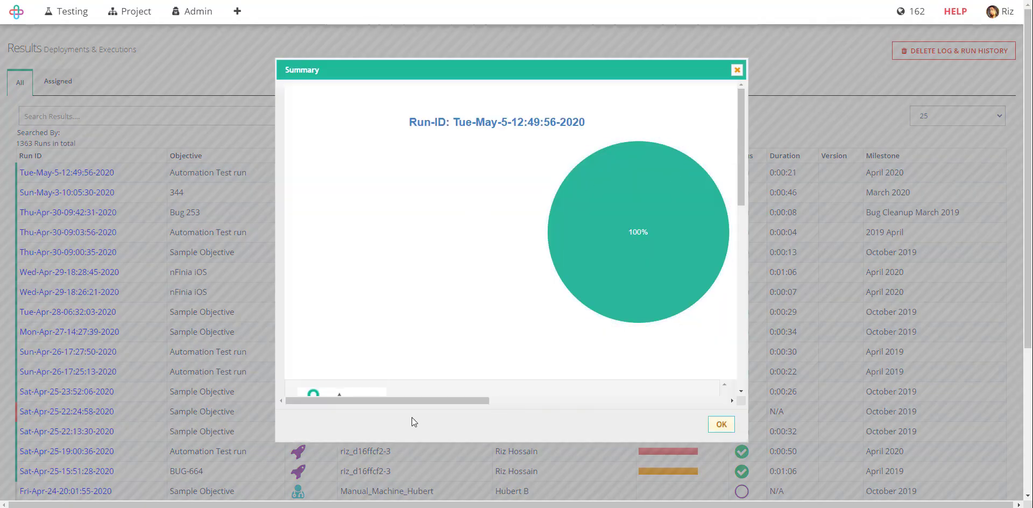
drag(425, 399, 579, 395)
drag(485, 400, 394, 402)
scroll(466, 296, down, 7)
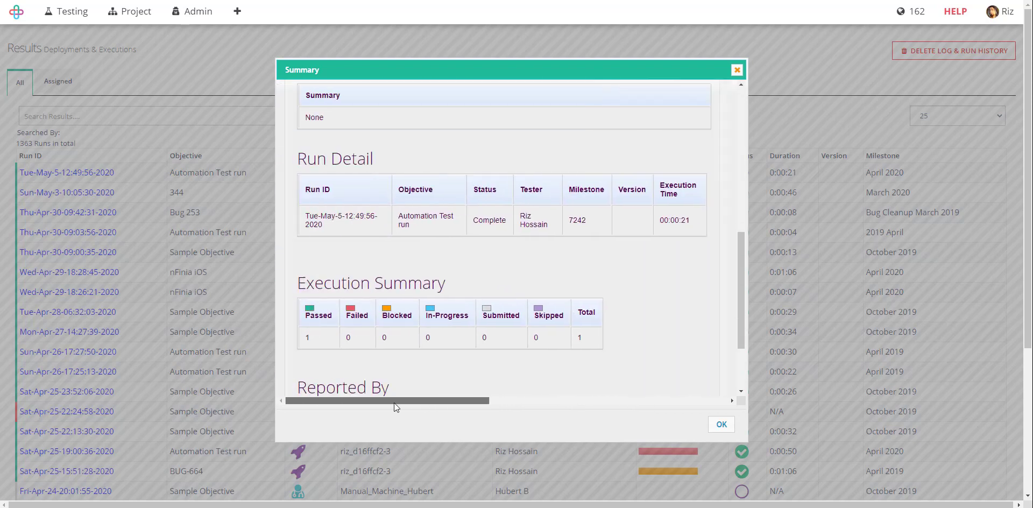
scroll(532, 296, down, 2)
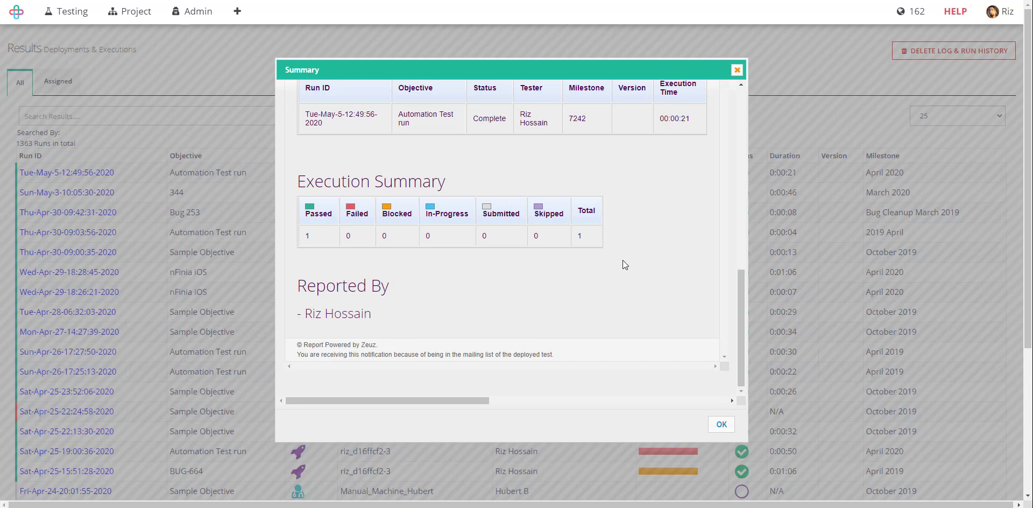
click(721, 424)
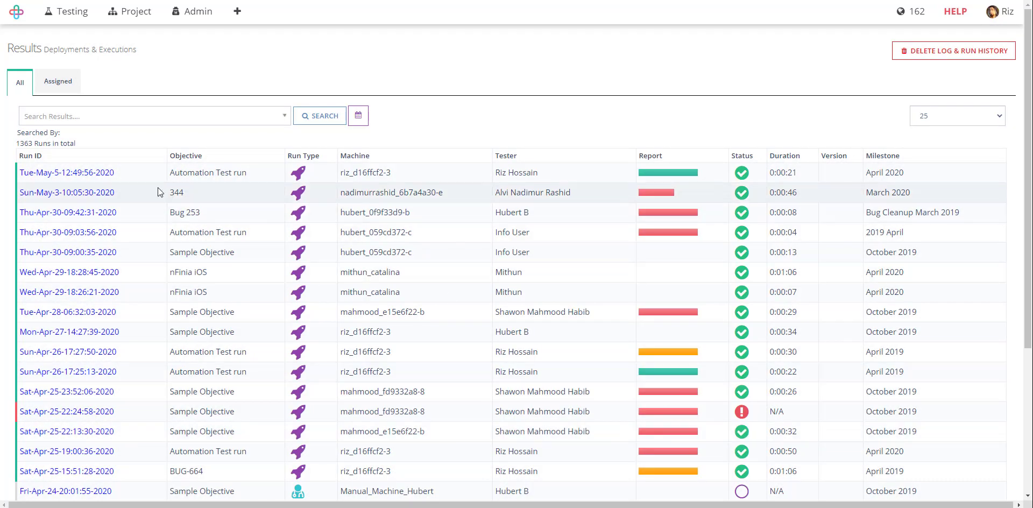
- Open the execution details of the Tue-May-5-12:49:56-2020 run and show the log of its "Log in to demo app" step
click(86, 173)
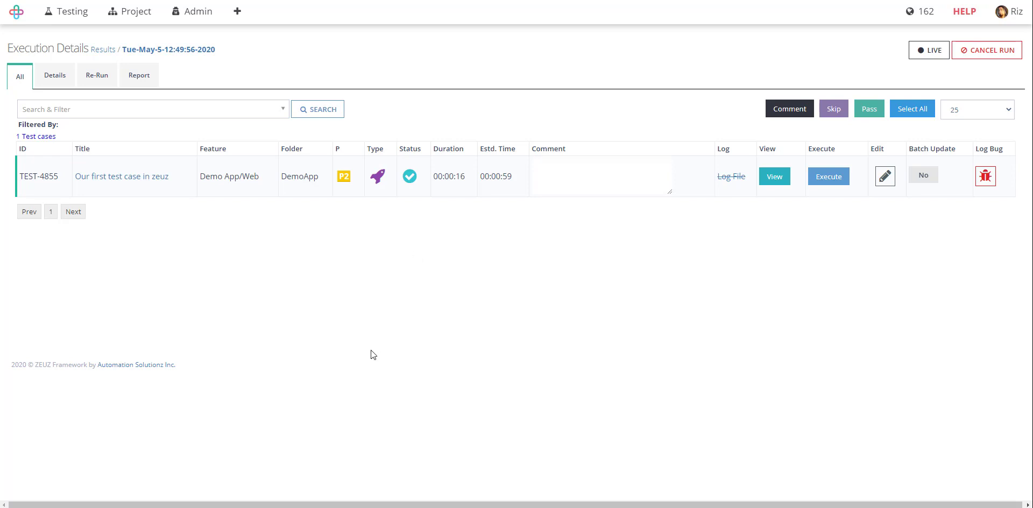
click(118, 177)
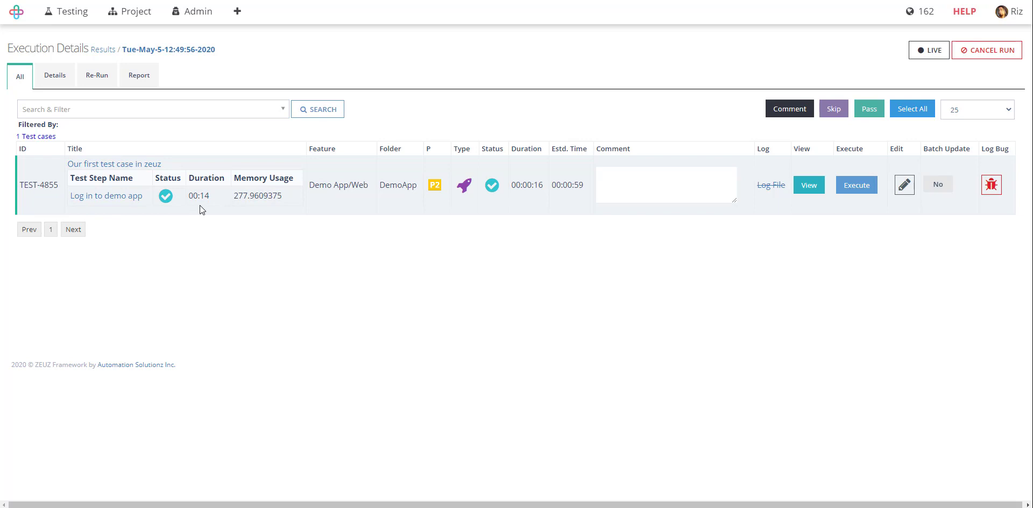
click(105, 196)
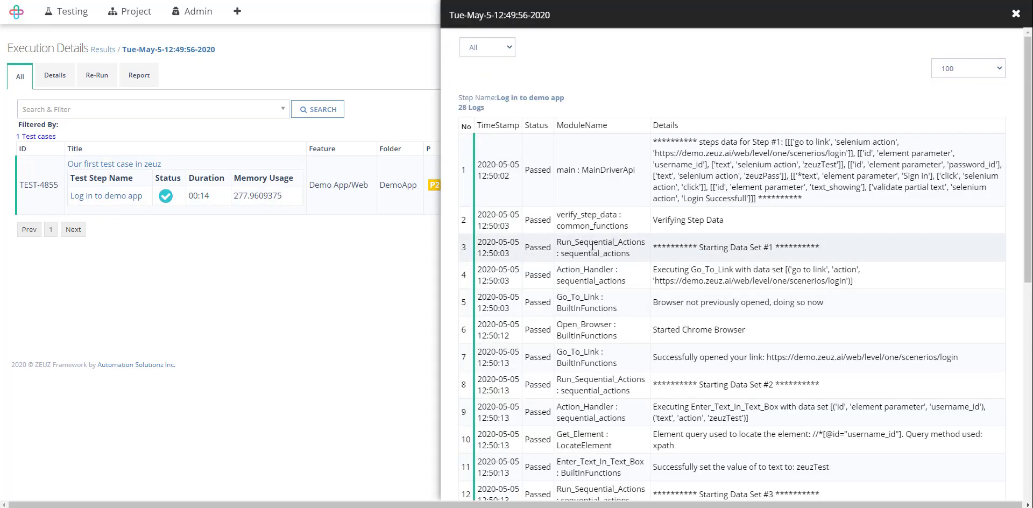
- Examine the log entries of the "Log in to demo app" step, including the Go_To_Link action, and close the log
scroll(613, 222, down, 5)
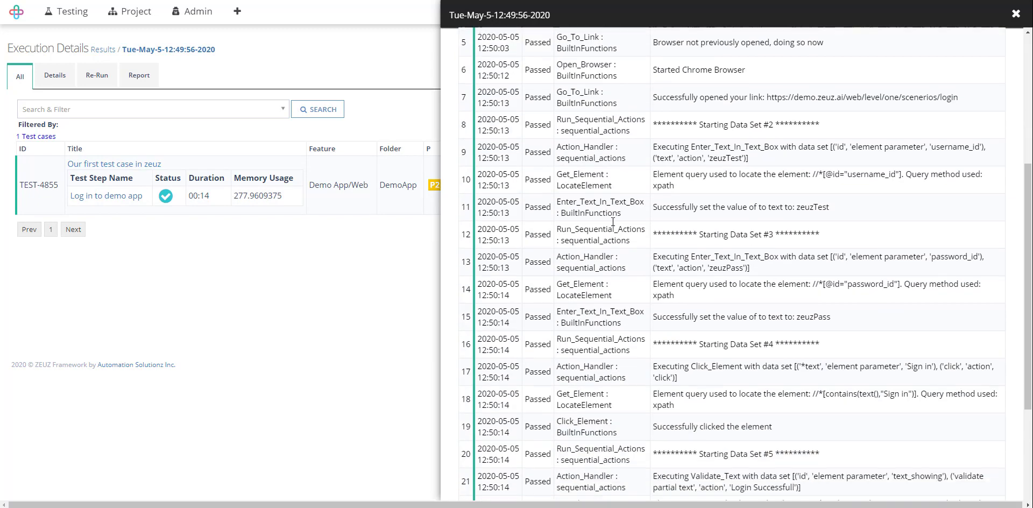
scroll(613, 222, down, 5)
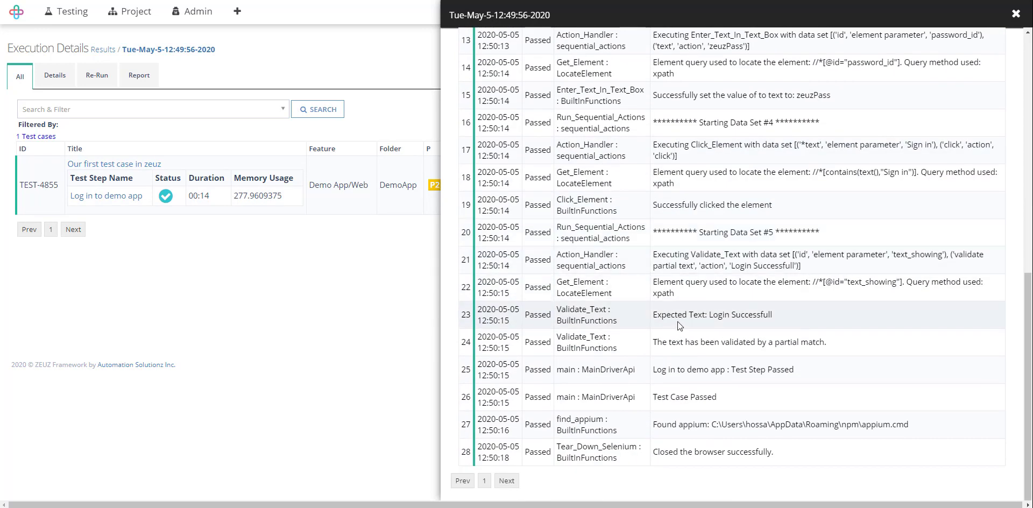
scroll(677, 321, up, 10)
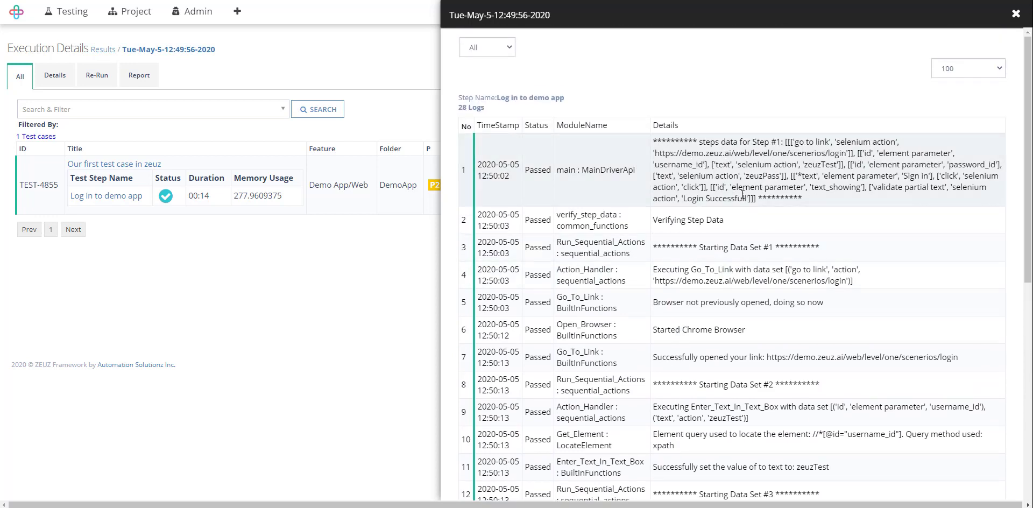
scroll(742, 193, down, 2)
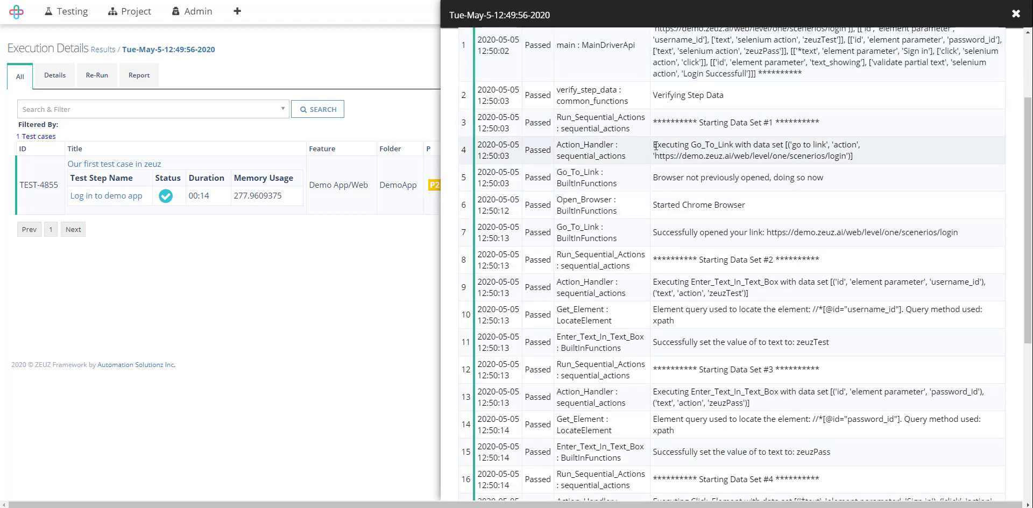
drag(655, 146, 873, 158)
scroll(778, 206, down, 2)
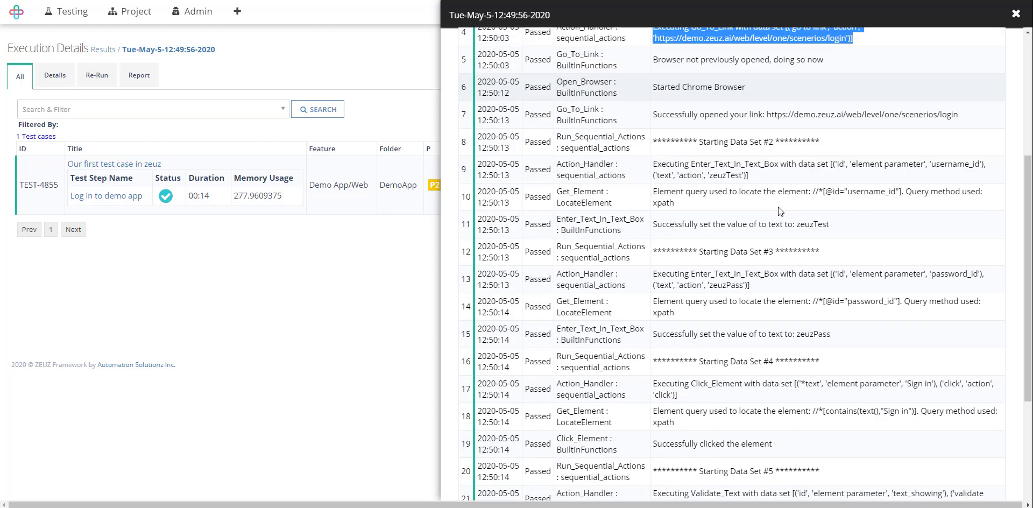
scroll(778, 207, up, 2)
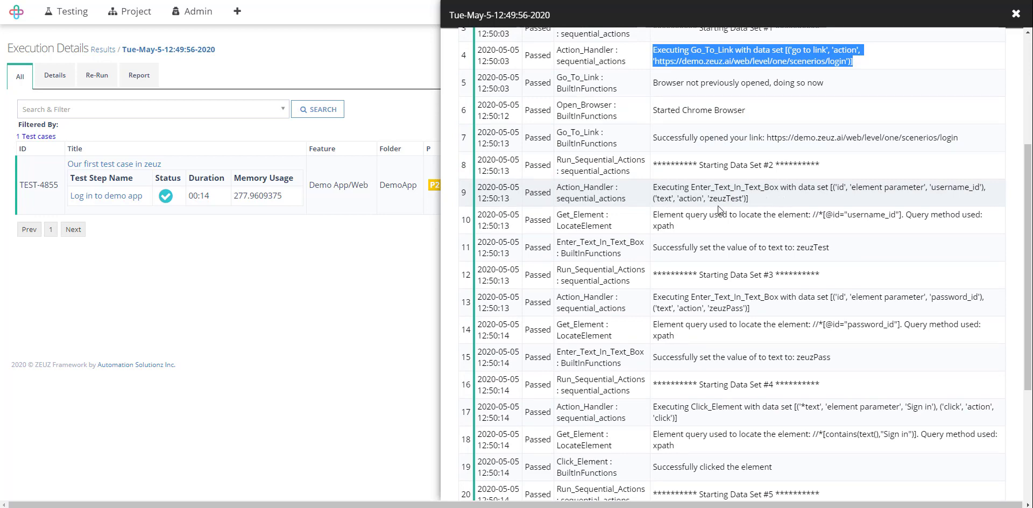
scroll(724, 229, down, 5)
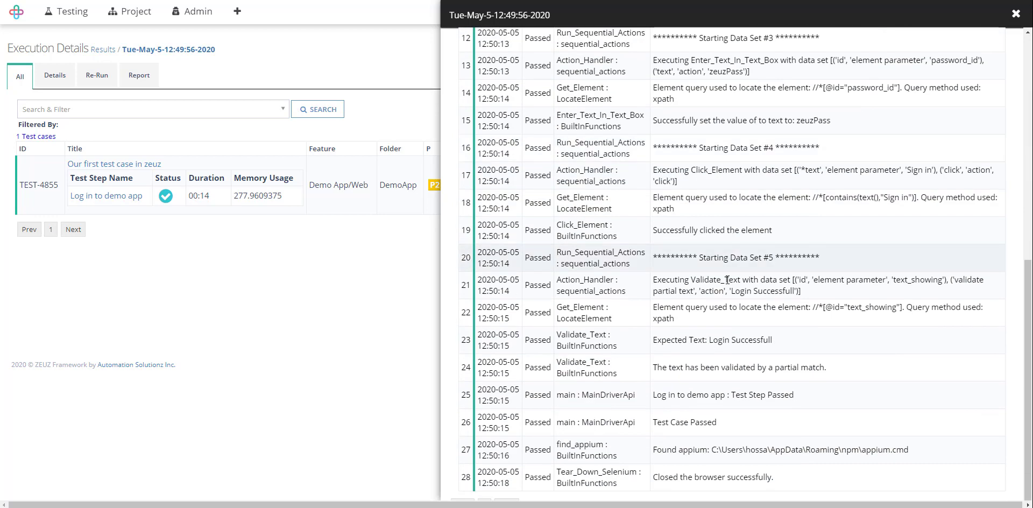
click(363, 289)
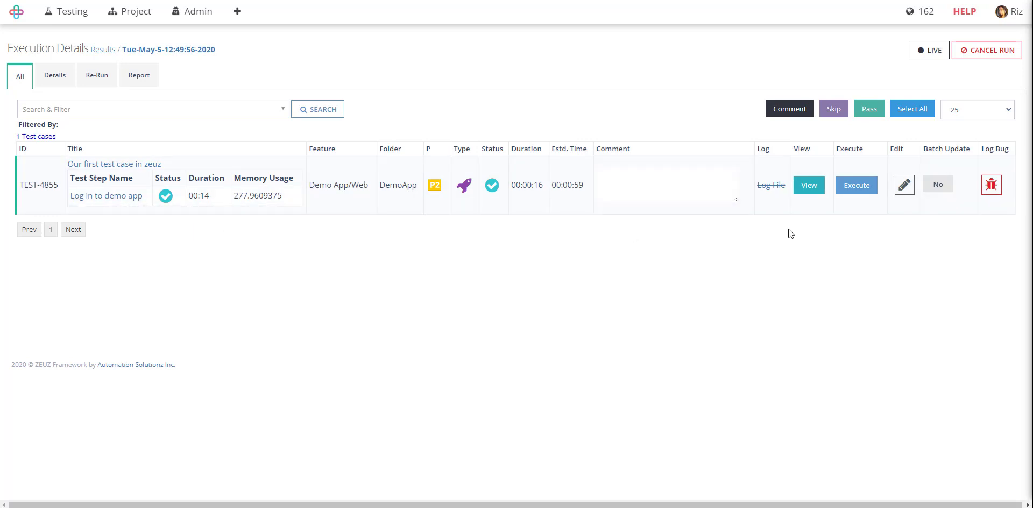
- Open the test case's manual execution page, check the step's status options, and return to the run's execution details
click(854, 188)
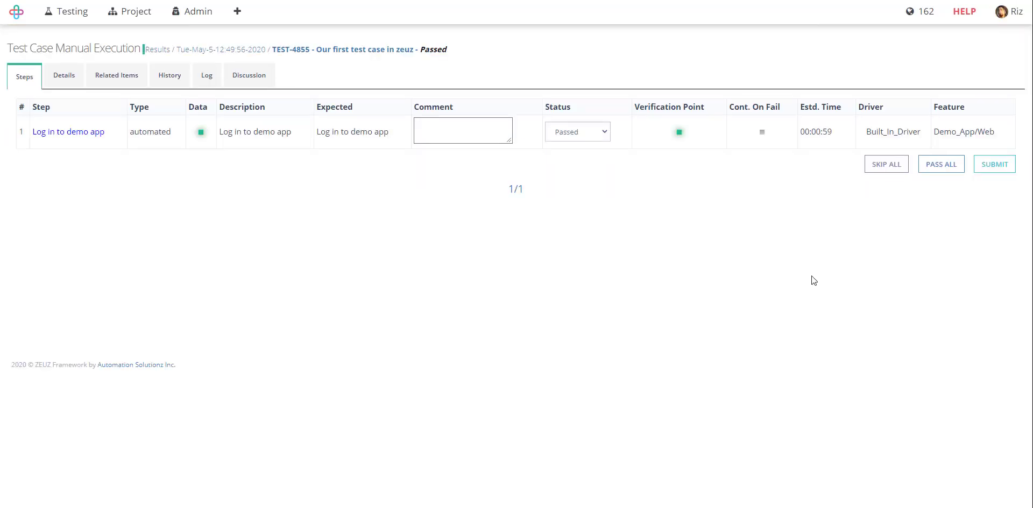
click(592, 136)
click(693, 192)
click(221, 51)
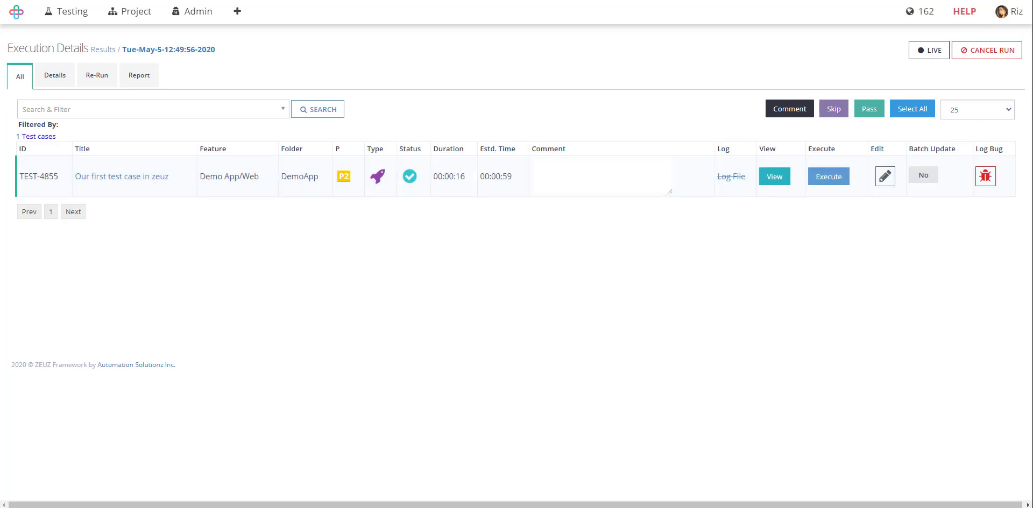
- Open the run's Re-Run view, try the Failed and Blocked status filters, and clear both
click(97, 75)
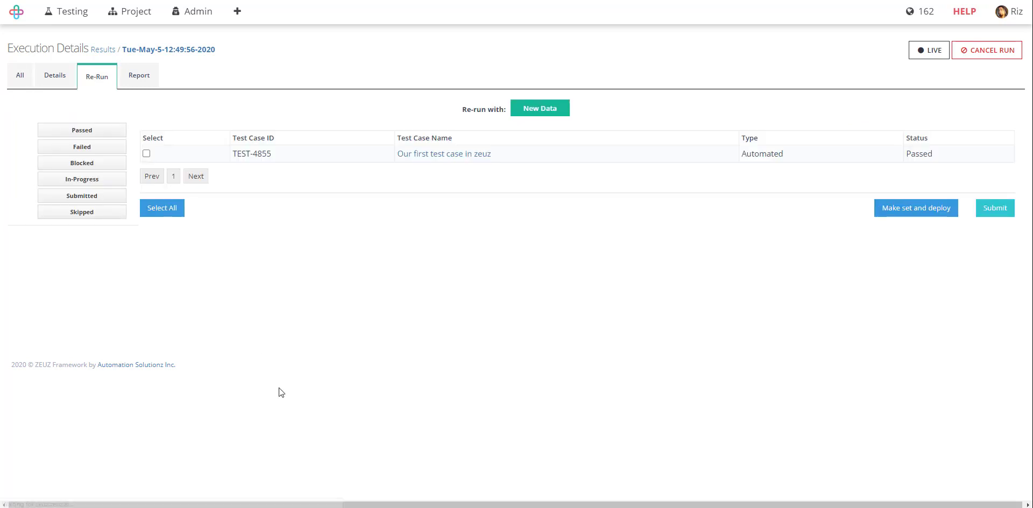
click(94, 150)
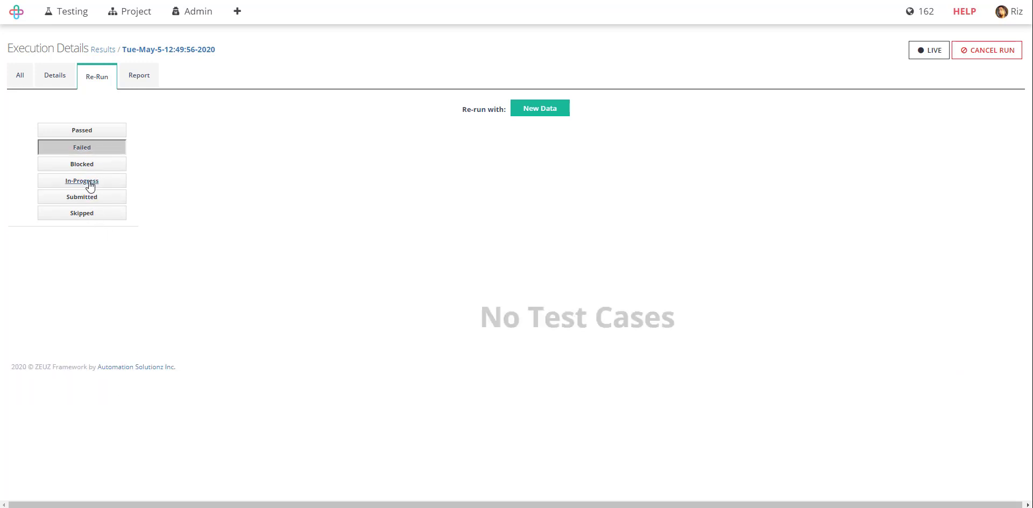
click(83, 164)
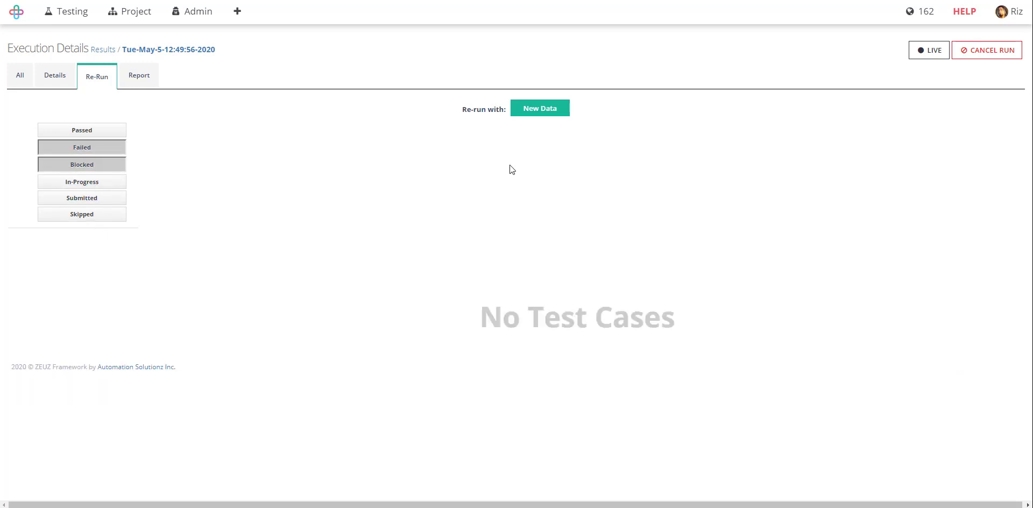
click(76, 165)
click(81, 147)
- Filter the re-run list by Passed and select all listed test cases
click(80, 131)
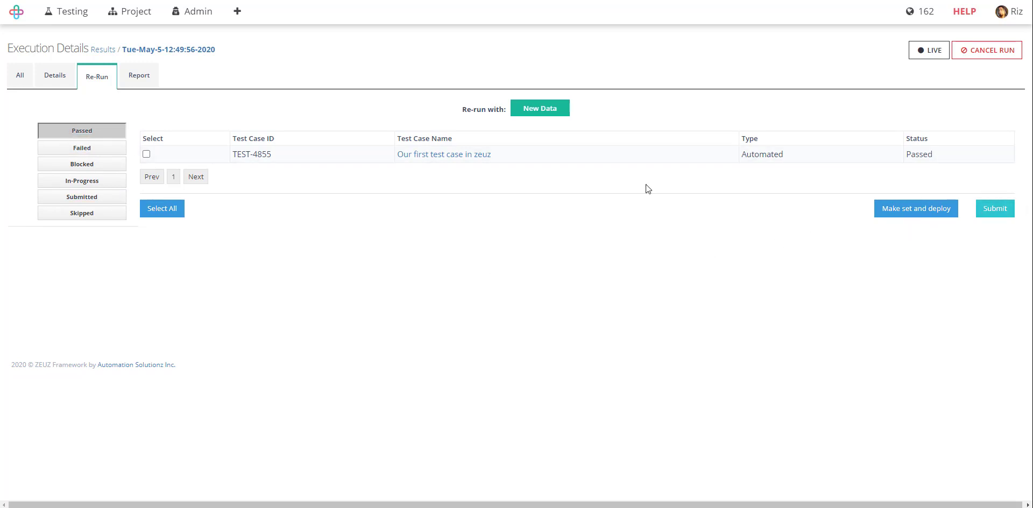
click(162, 209)
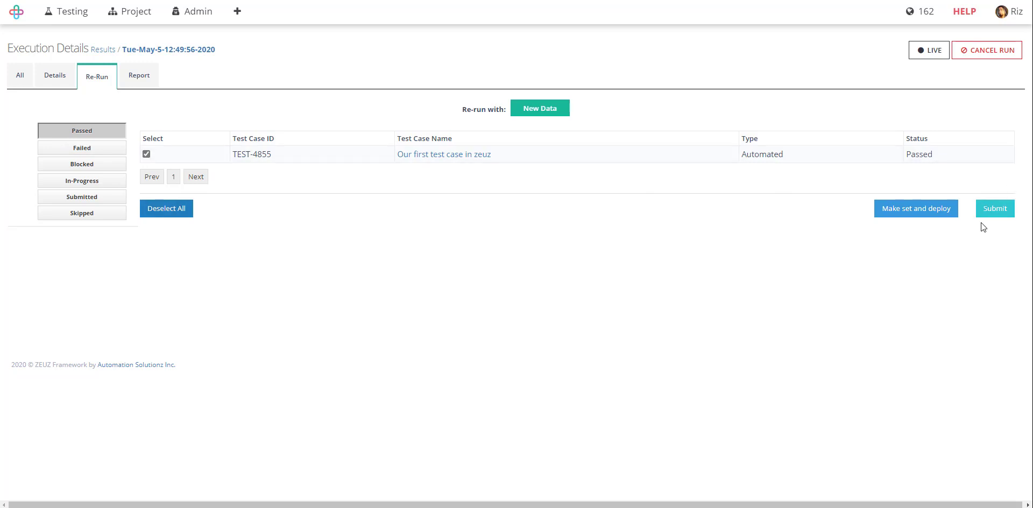